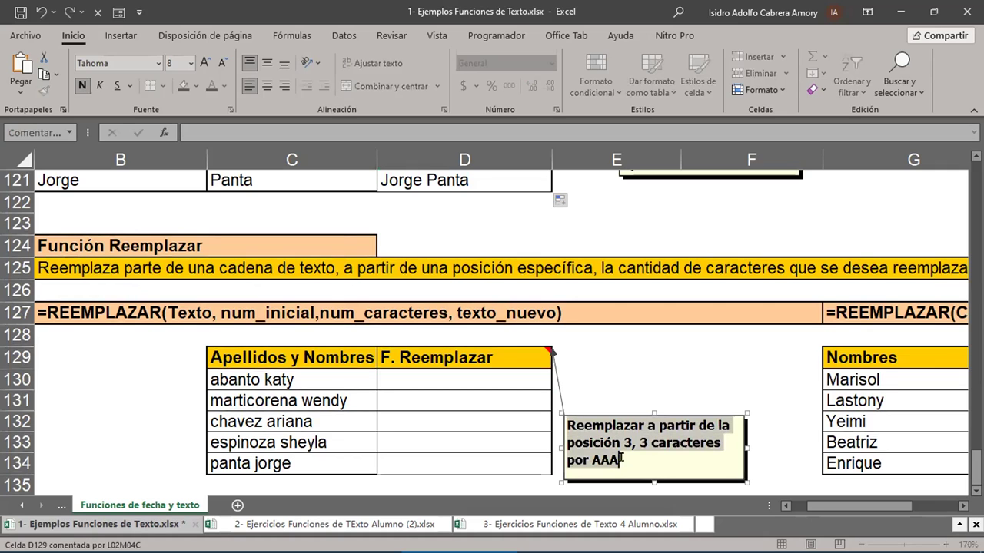
- Enter =REEMPLAZAR(C130;3;3;"AAA") in D130 to replace three characters of the name from position 3
click(444, 375)
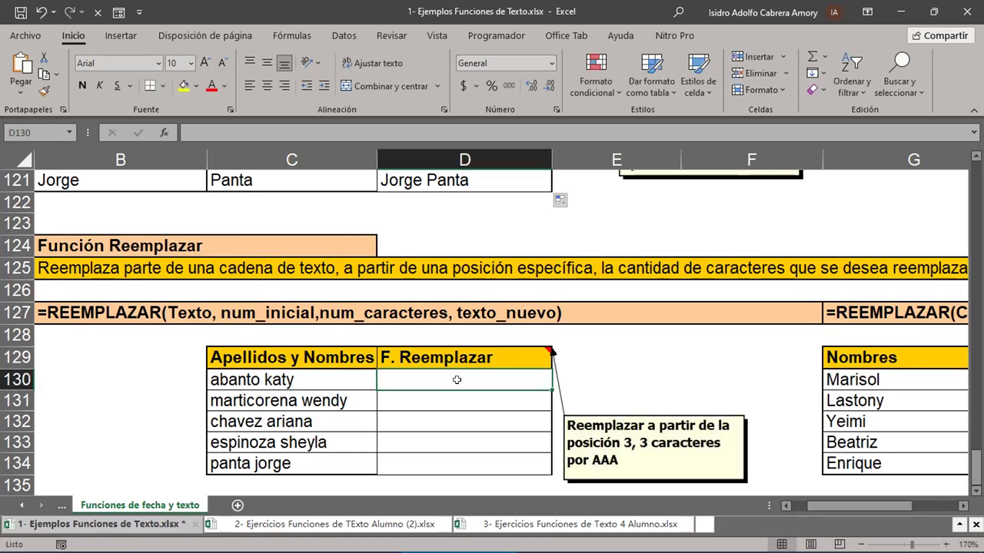
text(=)
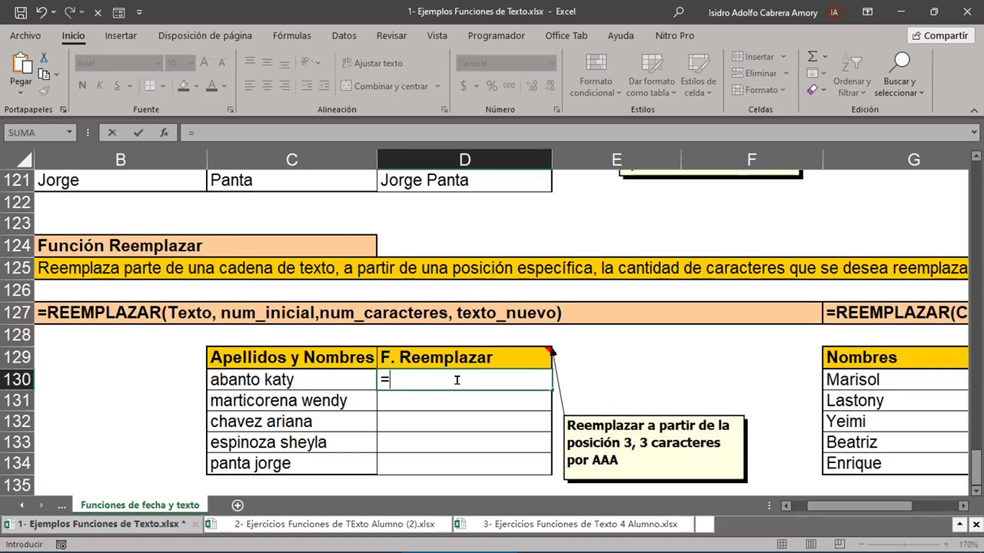
text(REEMPLAZAR)
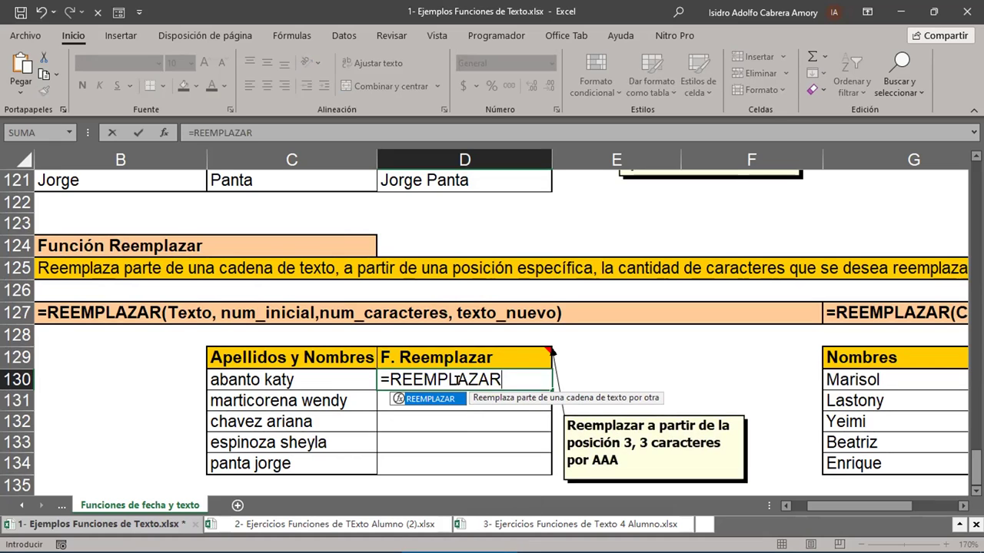
text(()
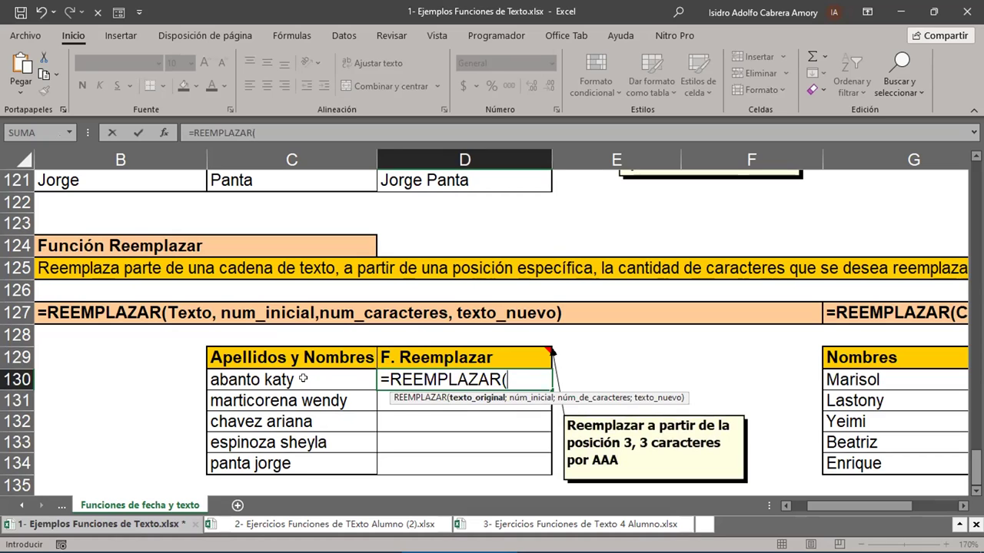
click(303, 379)
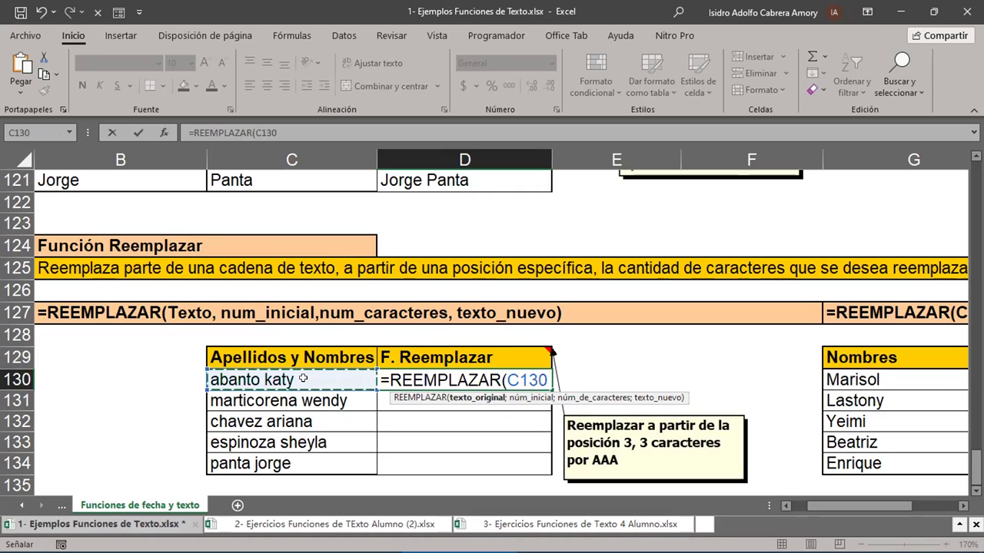
text(;)
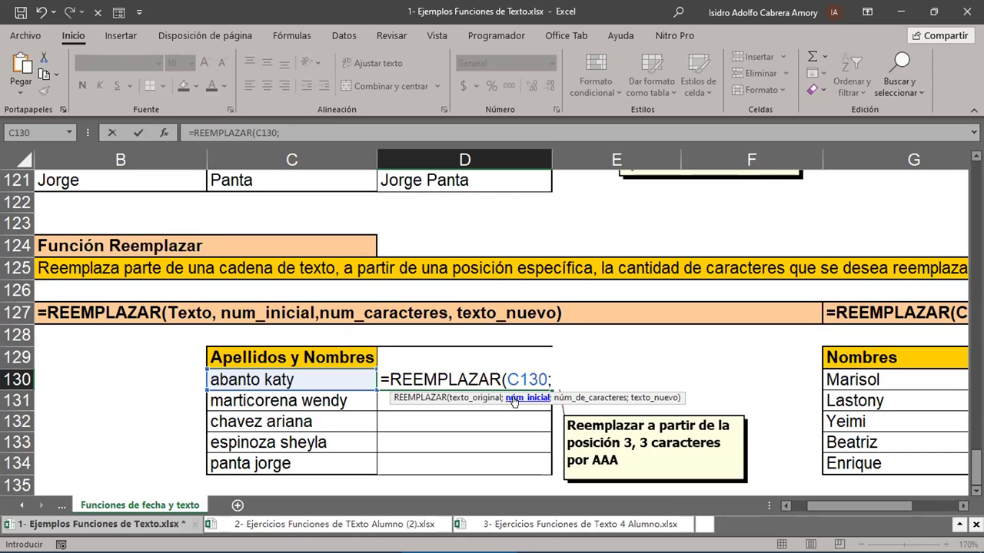
text(3;)
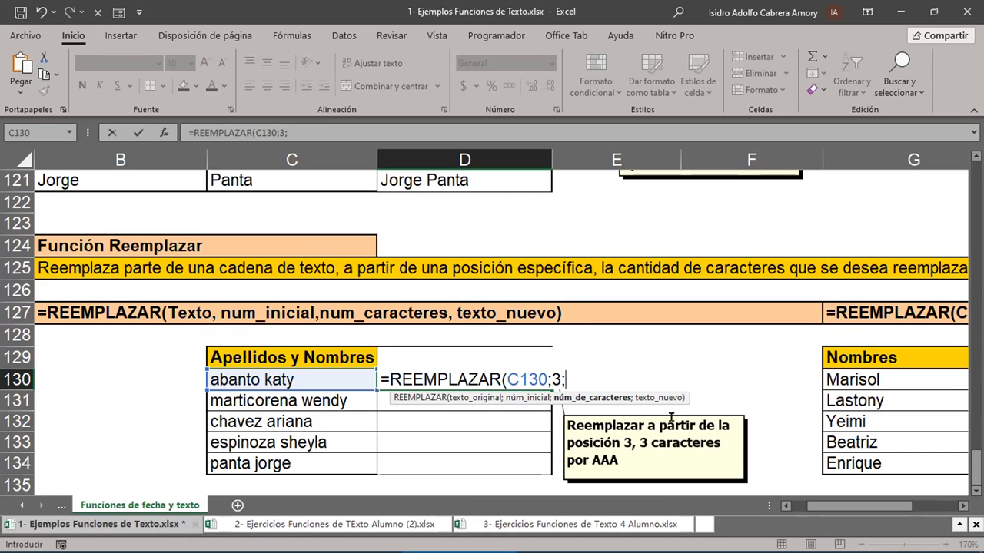
text(3;)
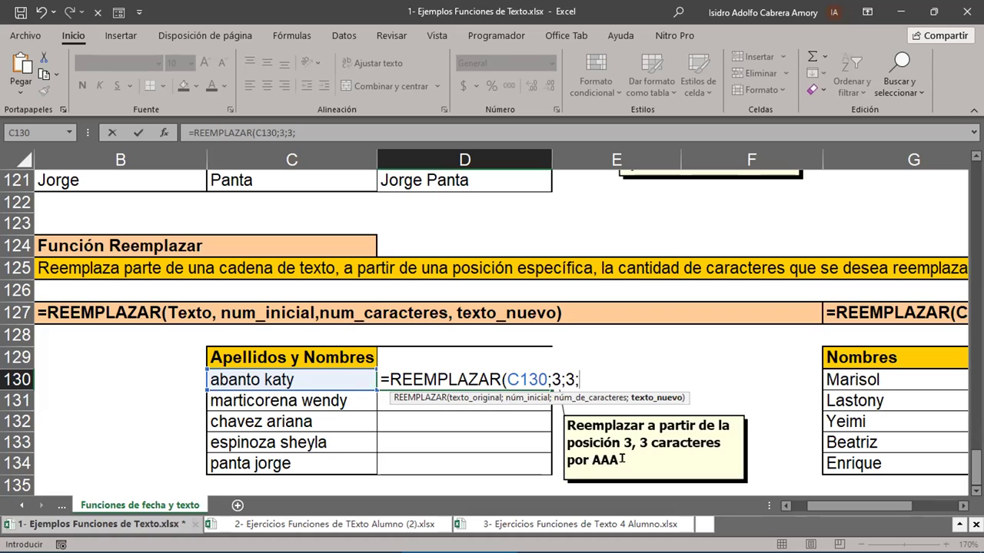
text("aa)
key(BackSpace)
key(BackSpace)
text(AAA")
text())
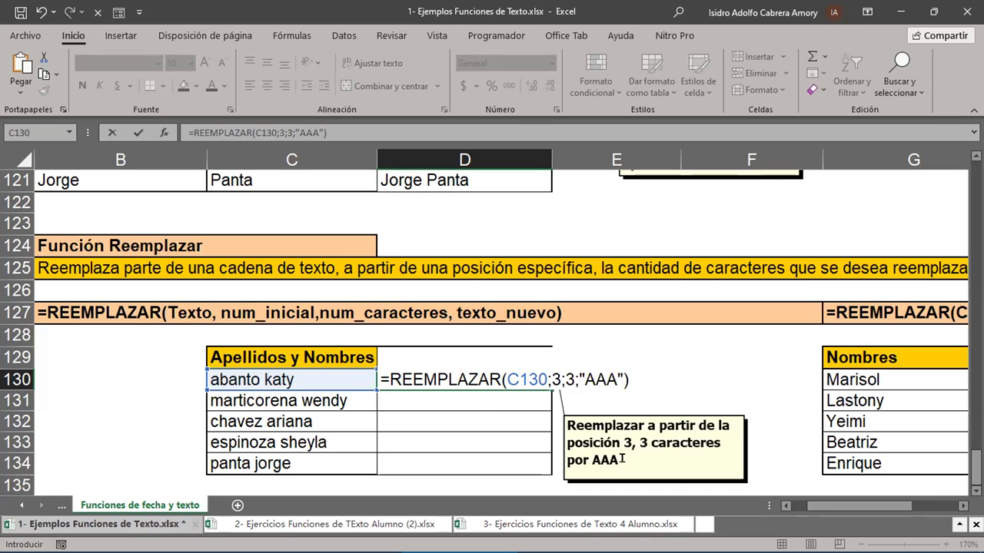
key(Return)
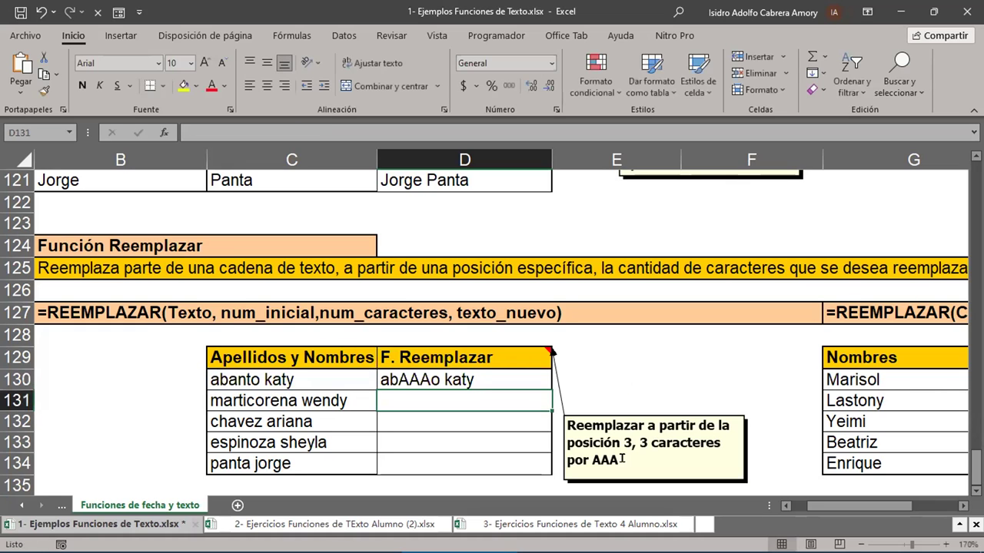
- Fill the REEMPLAZAR formula from D130 down through D134 and review the arguments of the D130 formula
click(512, 378)
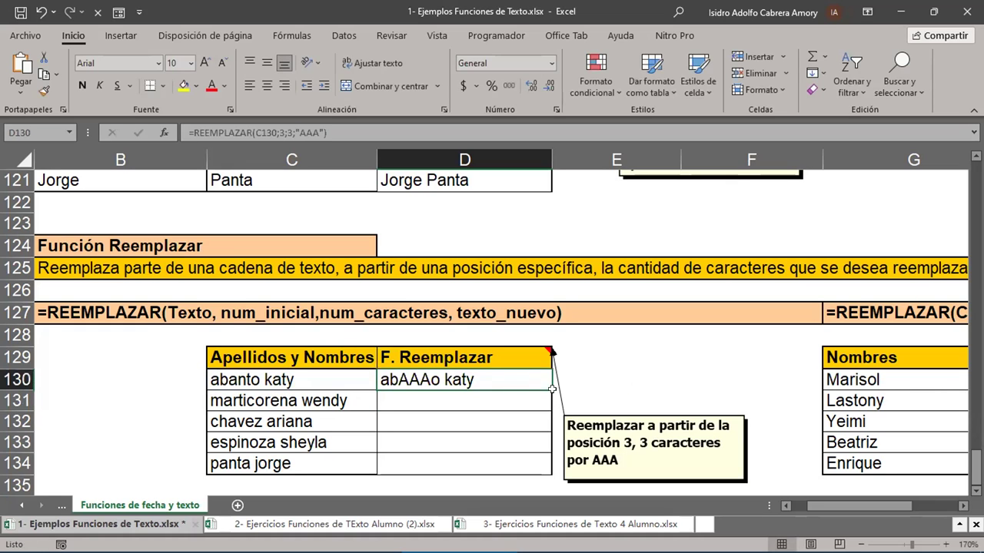
drag(551, 388, 527, 400)
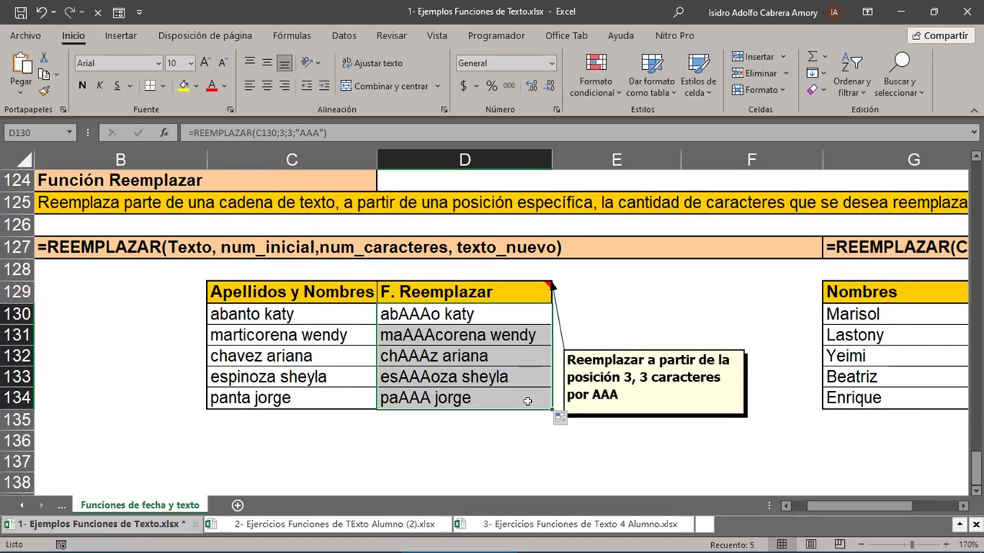
double_click(473, 309)
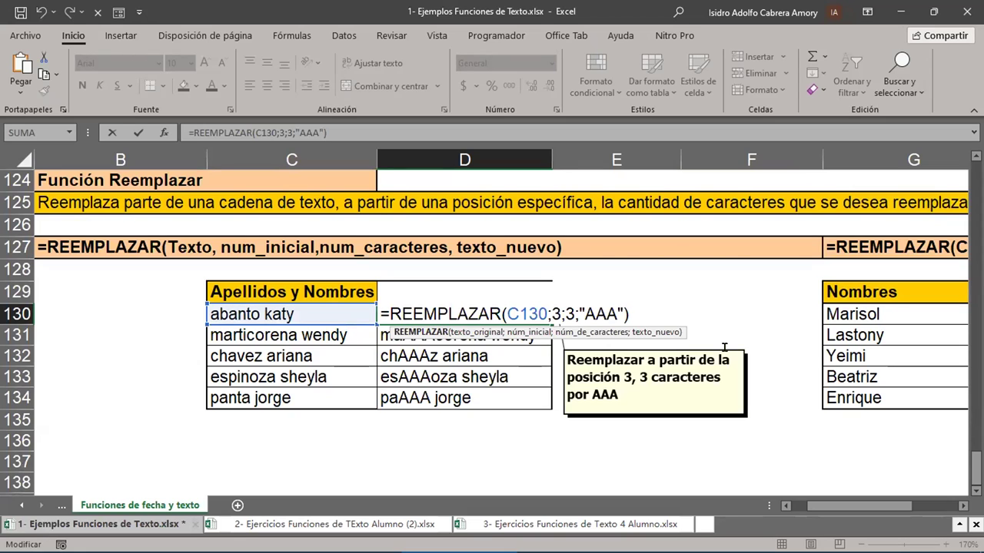
key(Return)
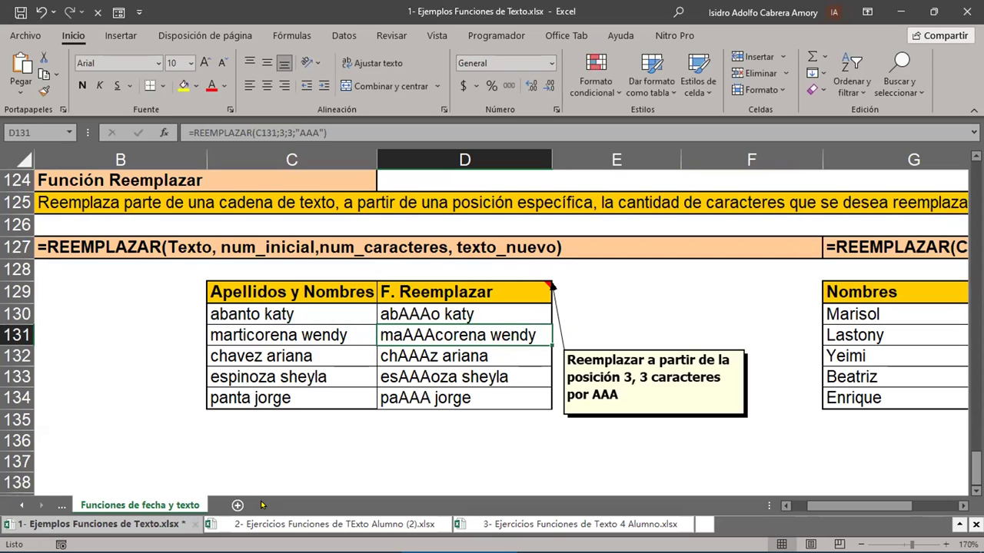
- Switch to the workbook 2- Ejercicios Funciones de TExto Alumno (2).xlsx and examine the instructions in rows 8–14 and the answer range C2:J6
click(302, 525)
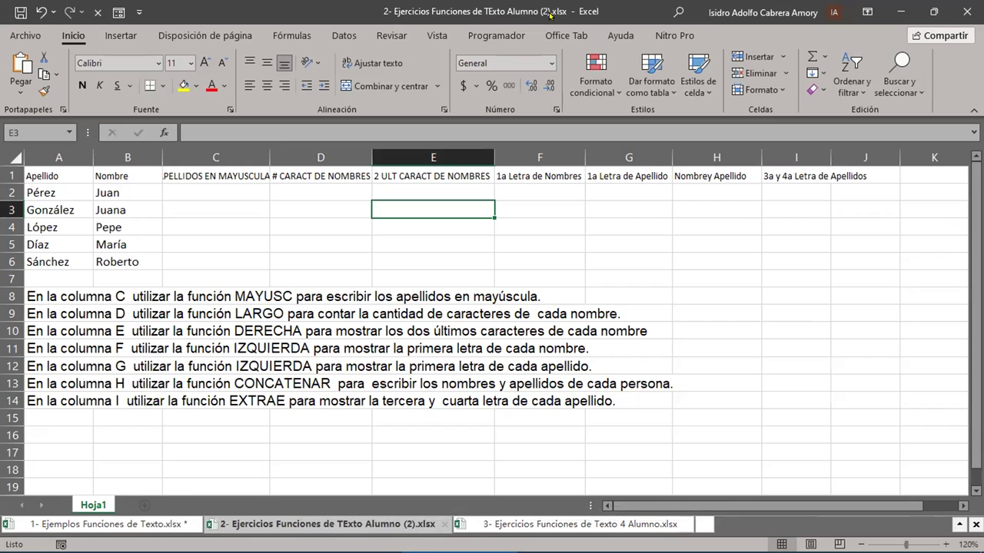
drag(66, 295, 598, 392)
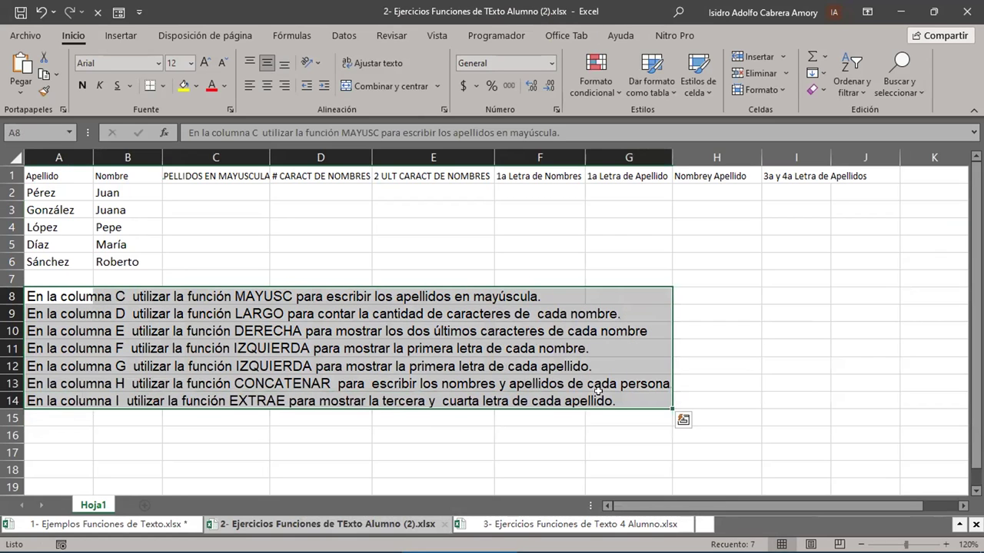
drag(202, 193, 833, 253)
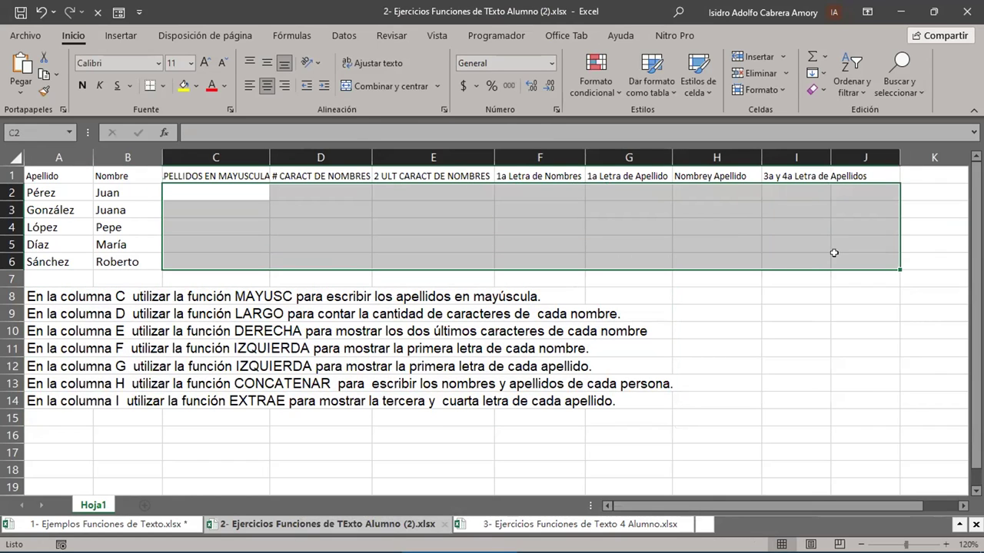
drag(107, 293, 429, 380)
drag(52, 296, 621, 390)
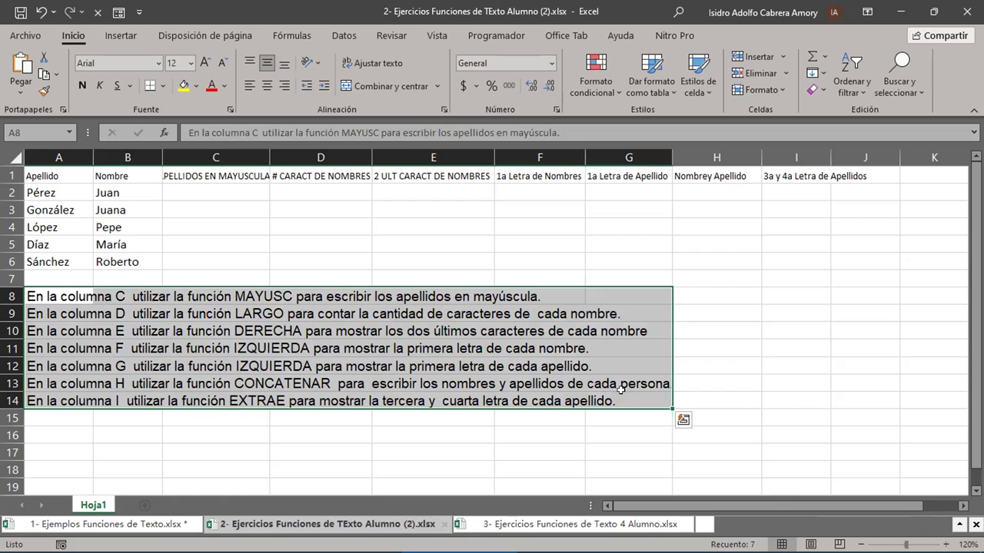
key(Escape)
drag(206, 191, 838, 250)
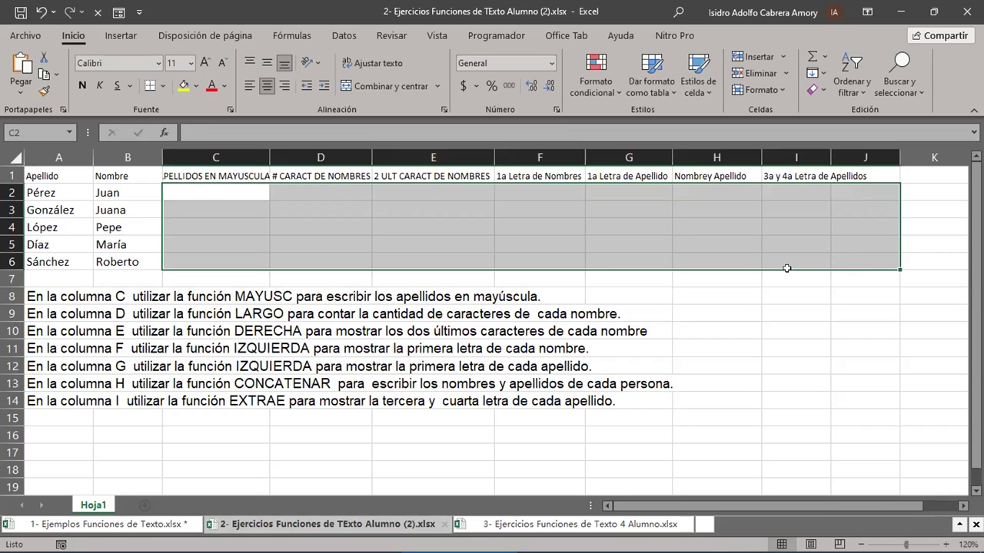
drag(221, 193, 235, 263)
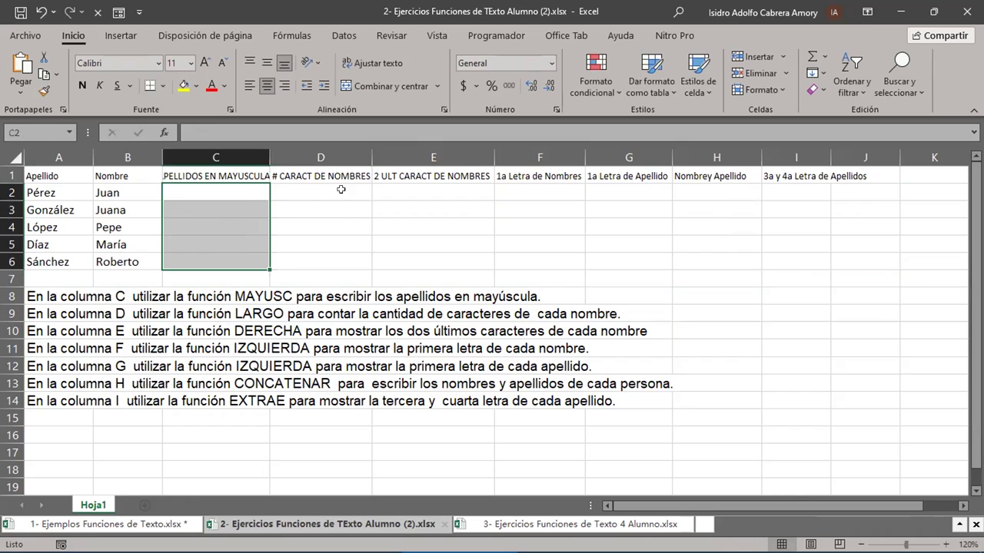
drag(340, 189, 352, 263)
drag(432, 192, 433, 259)
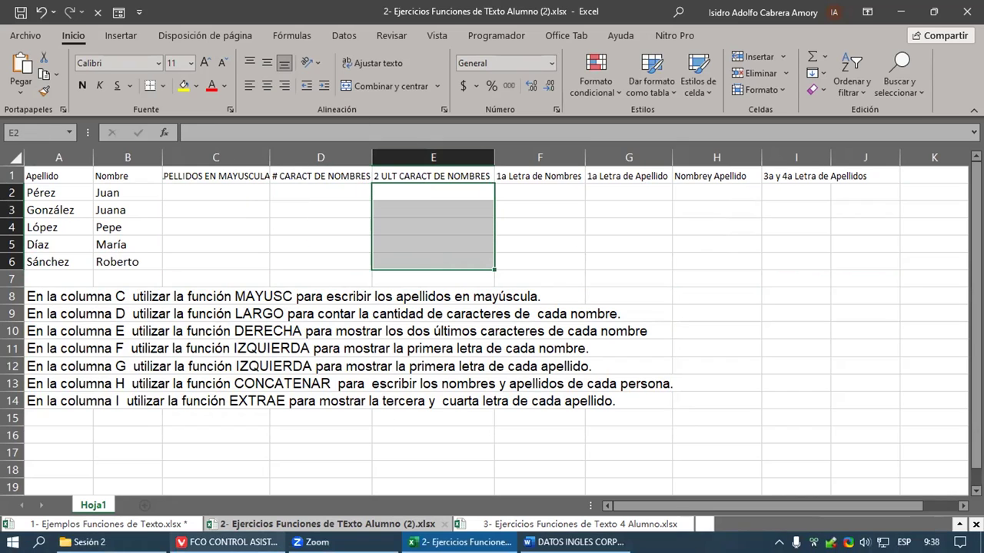
mouse_move(227, 542)
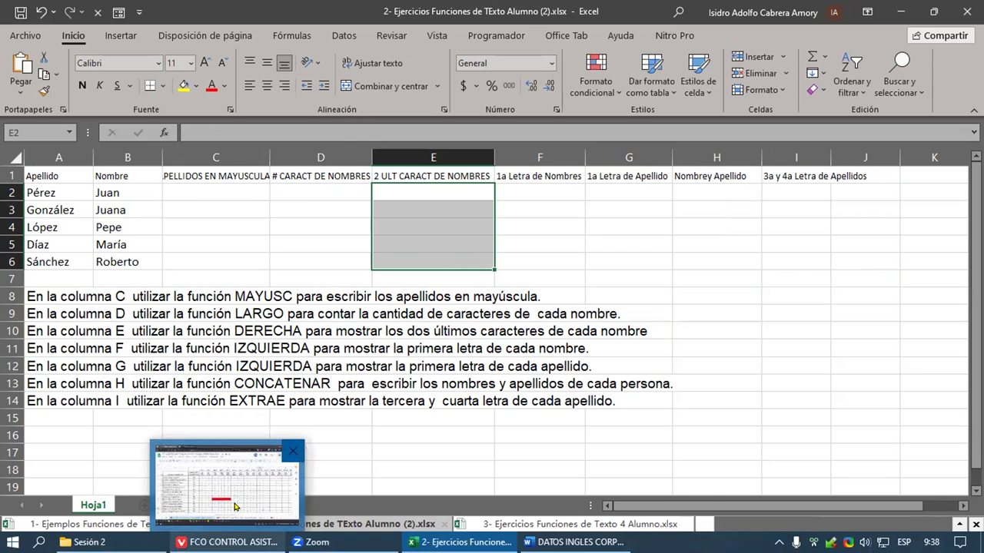
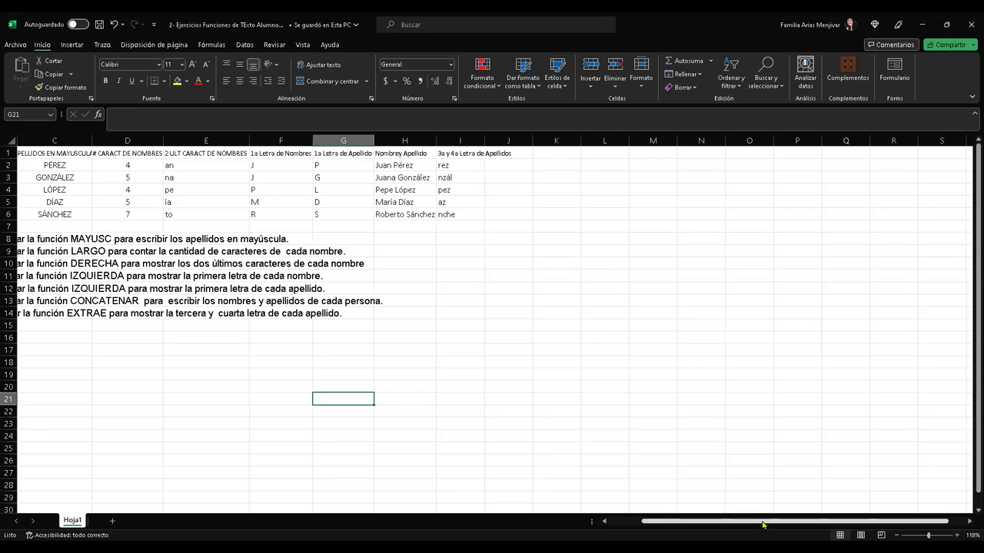
- Check the MAYUSC formula in C2 and the LARGO formula in D2 against its source cell B2
scroll(714, 532, left, 2)
click(162, 166)
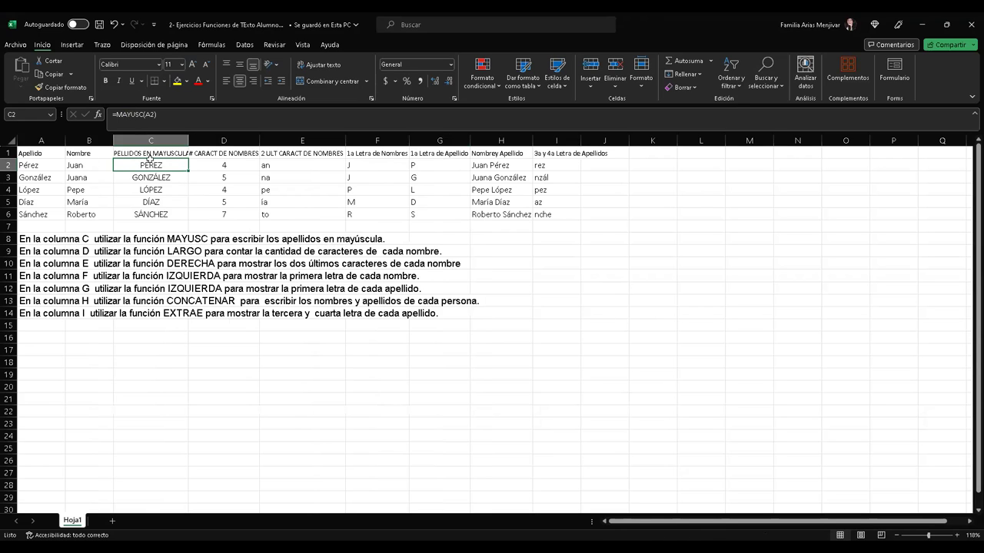
click(128, 114)
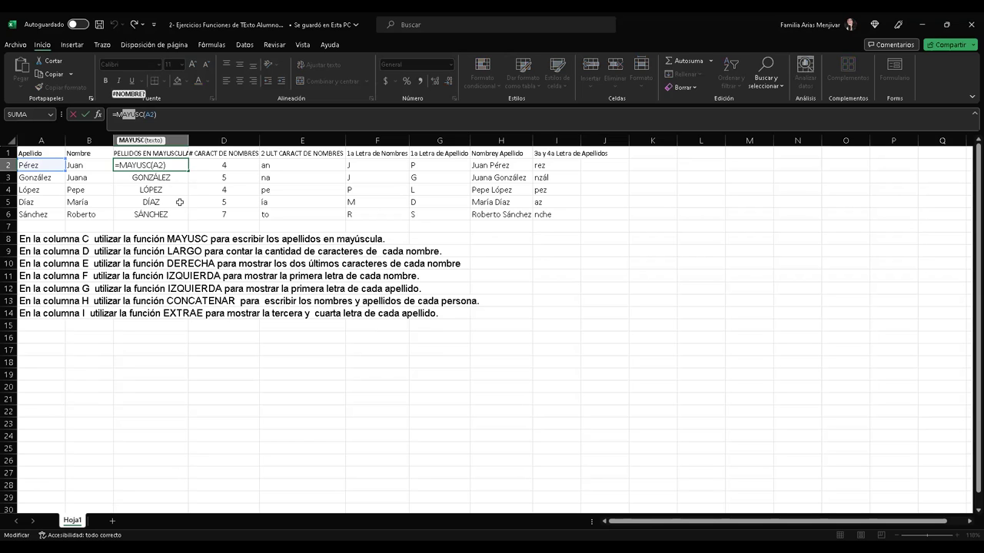
key(Return)
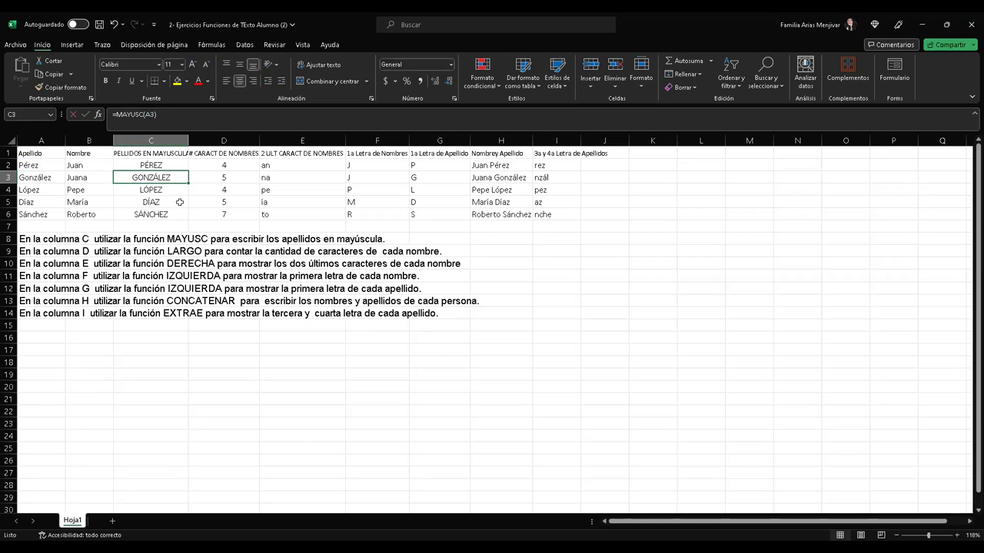
click(227, 167)
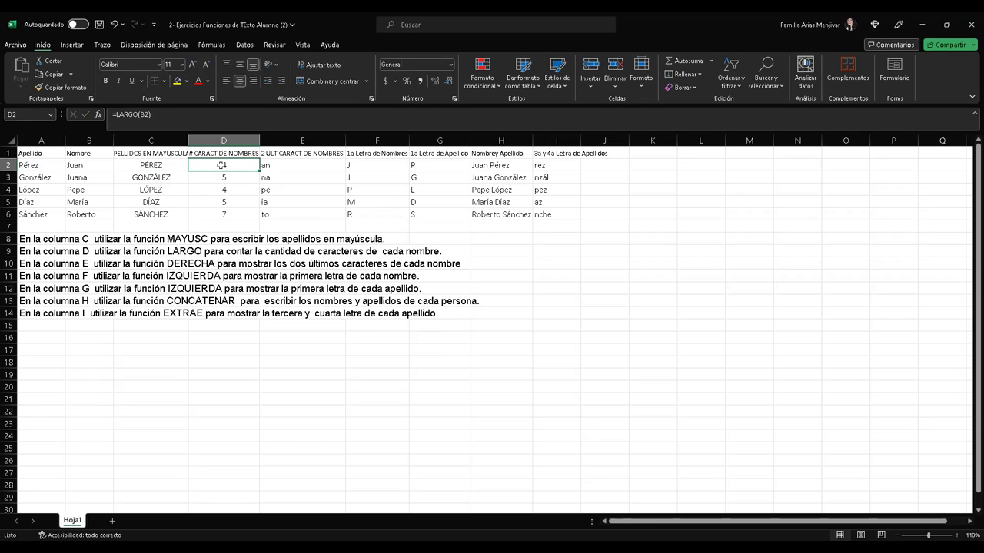
click(92, 165)
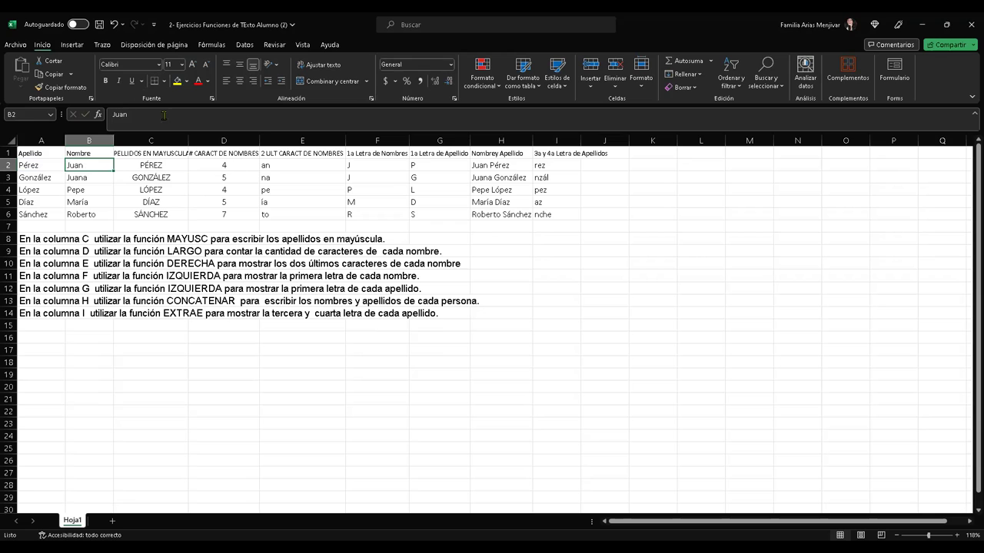
key(Right)
key(Right)
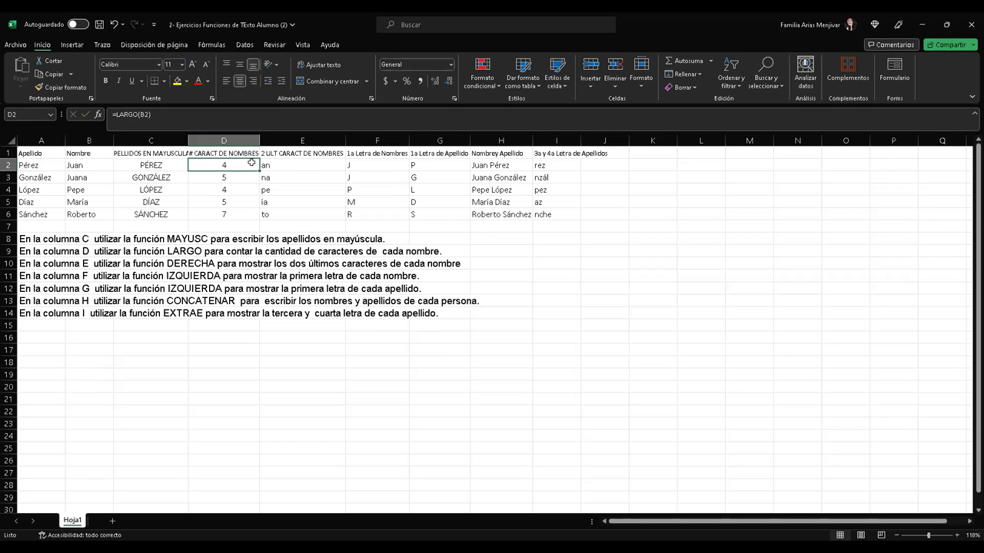
- Review the DERECHA formula in E2, the IZQUIERDA formulas in F2 and G2, and the CONCATENAR formula in H2
click(303, 166)
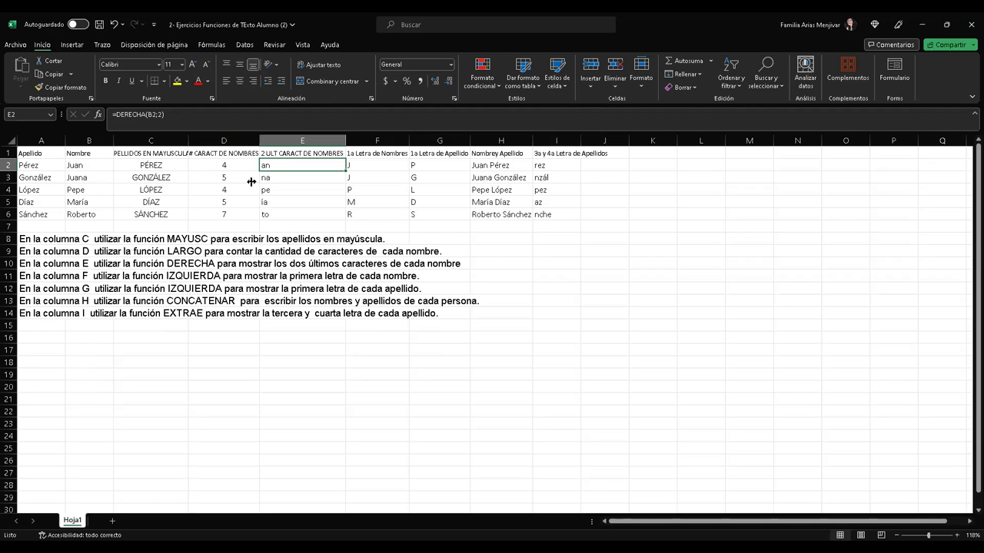
click(370, 163)
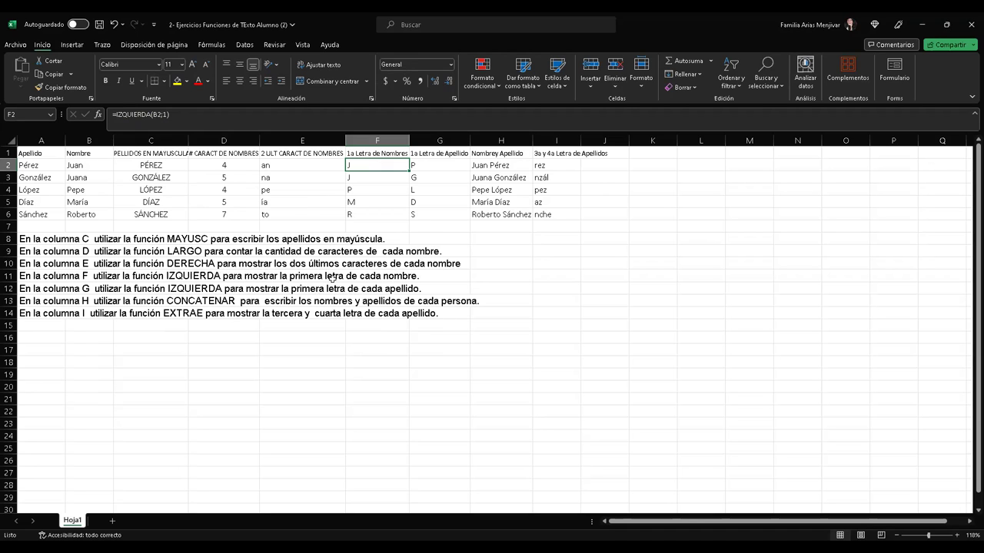
click(434, 165)
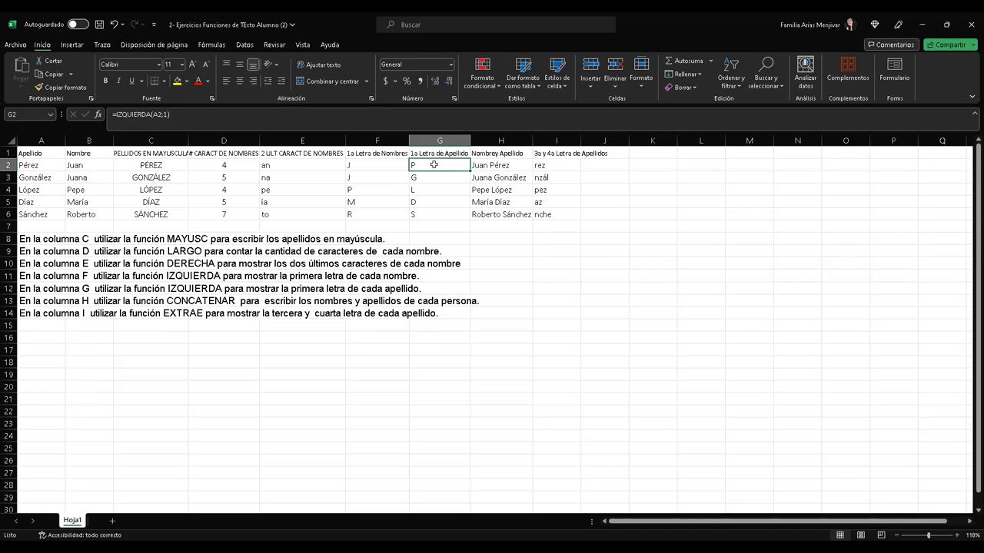
click(503, 166)
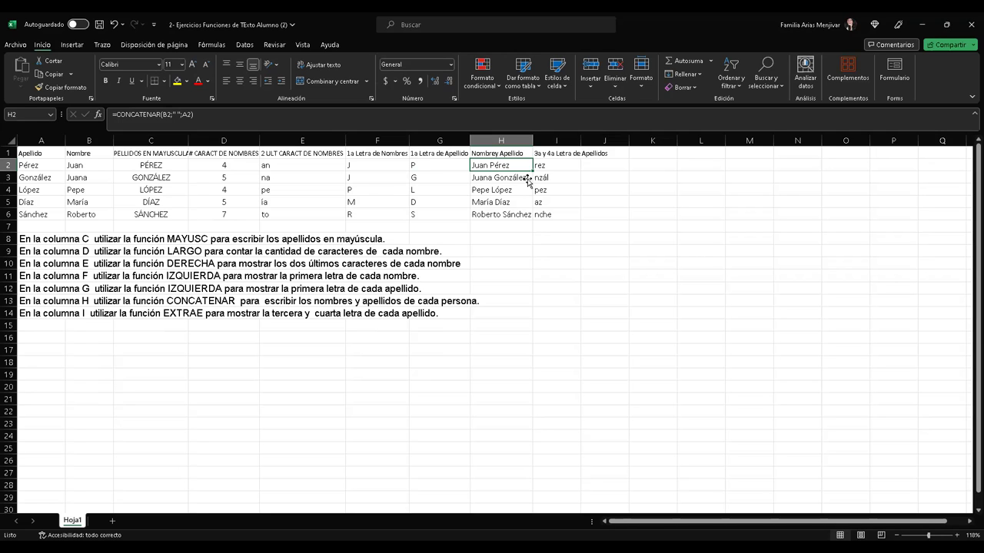
- Inspect the arguments of the EXTRAE formula in I2
click(556, 166)
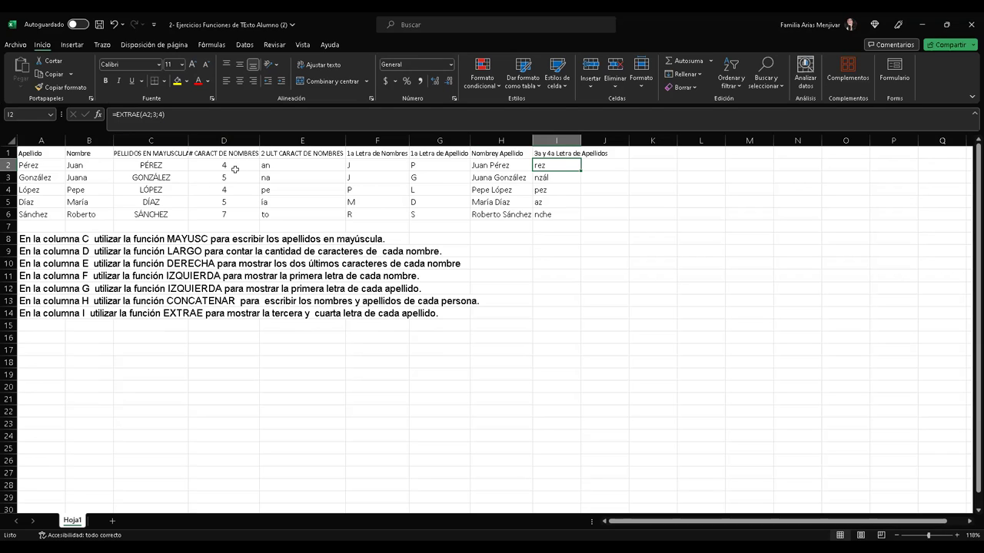
double_click(557, 168)
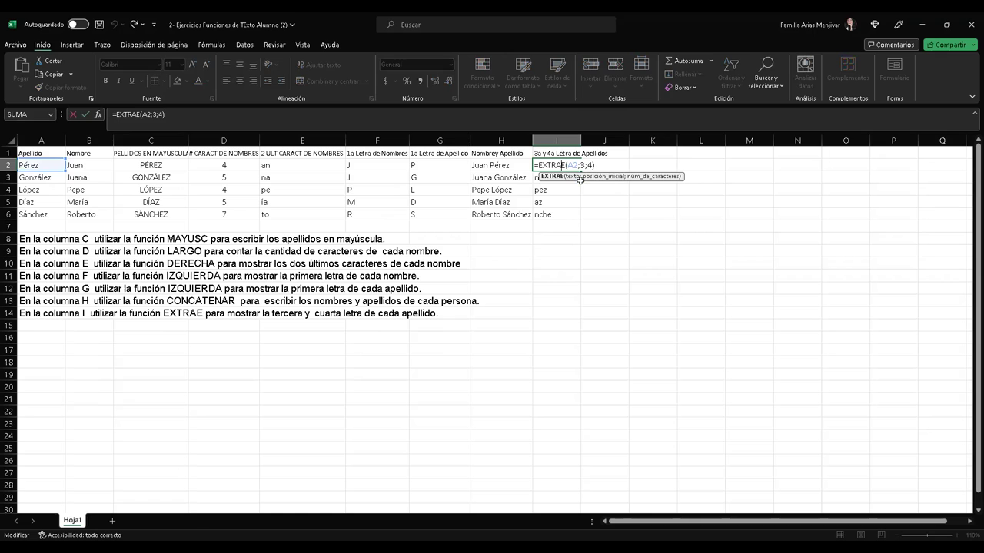
key(Return)
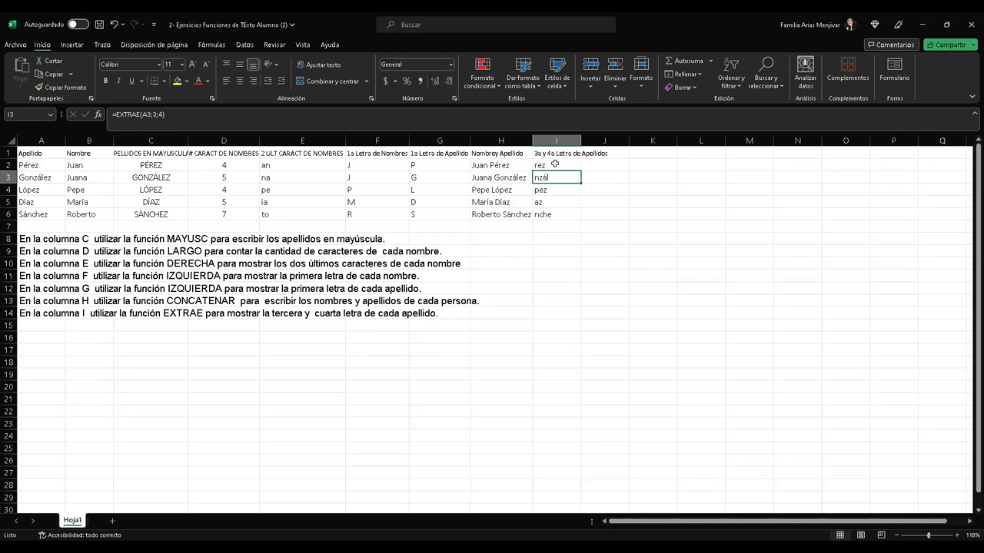
- Set the initial position argument of the EXTRAE formula in I2 to 2
double_click(554, 164)
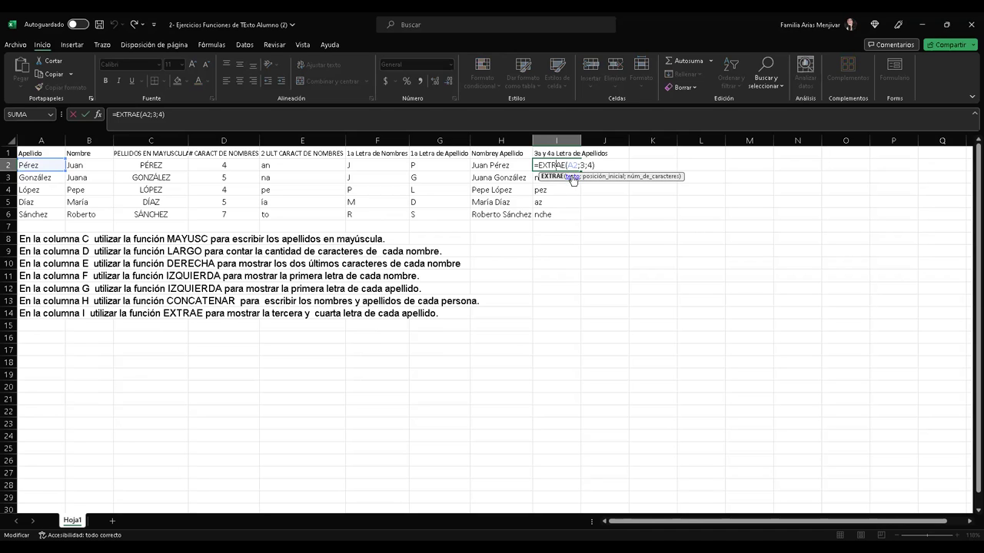
click(583, 165)
key(BackSpace)
text(2)
key(Return)
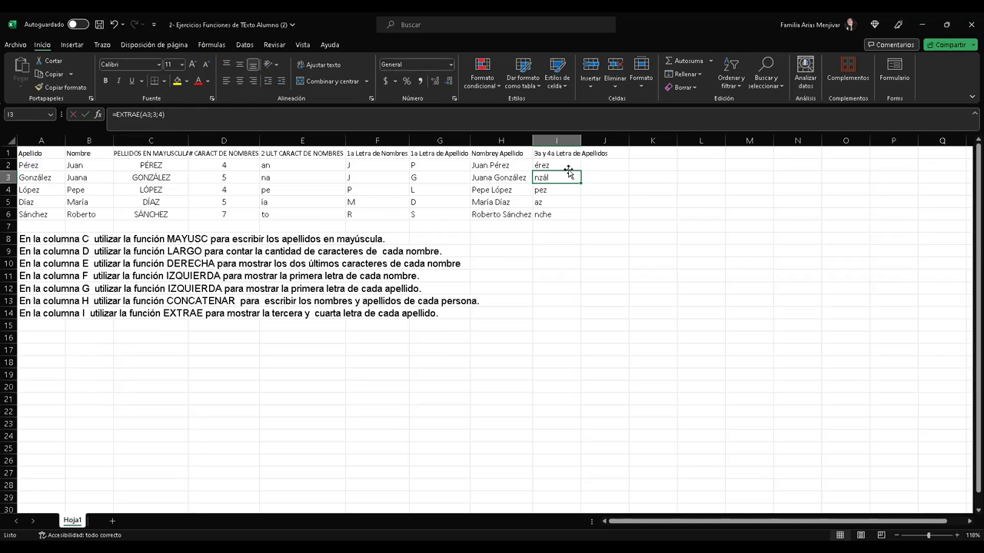
- Change the initial position argument of the I2 EXTRAE formula to 1
click(565, 164)
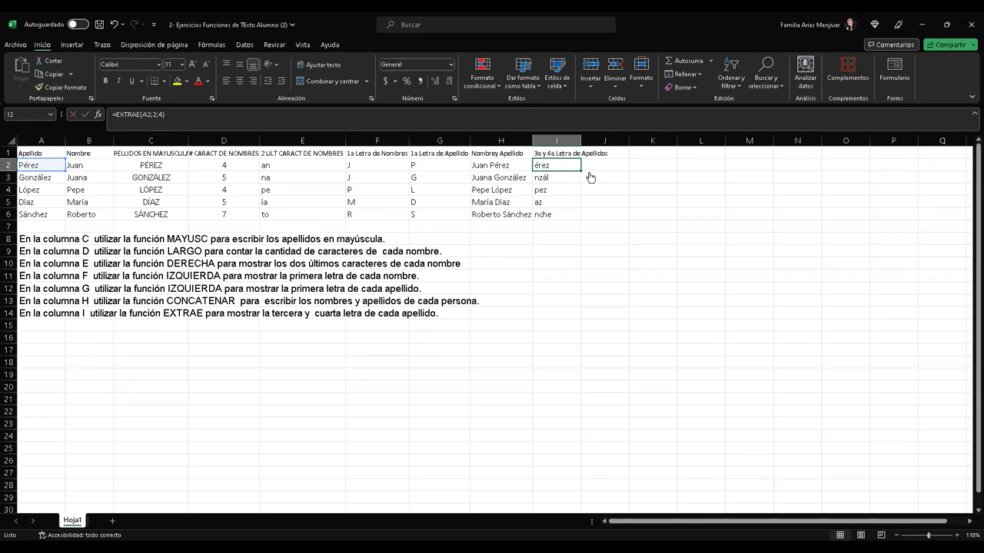
key(F2)
click(589, 166)
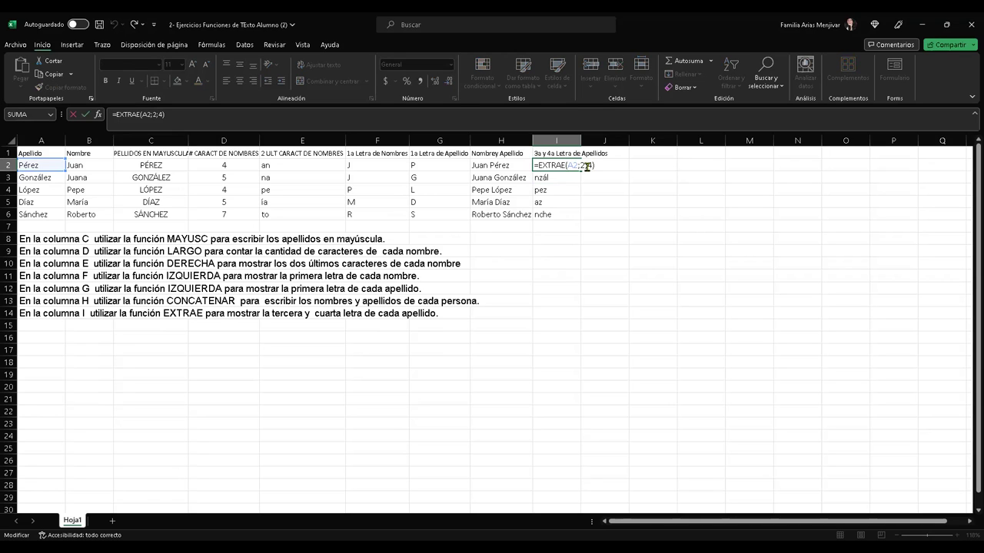
key(BackSpace)
text(1)
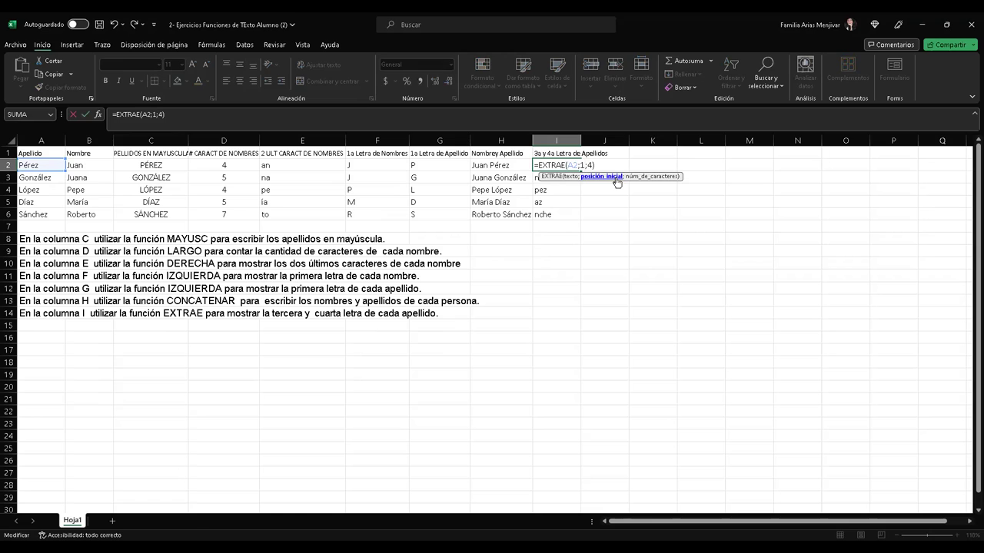
key(Return)
- Change the I2 formula to =EXTRAE(A2;3;2) and fill it down through I6
click(572, 165)
double_click(572, 165)
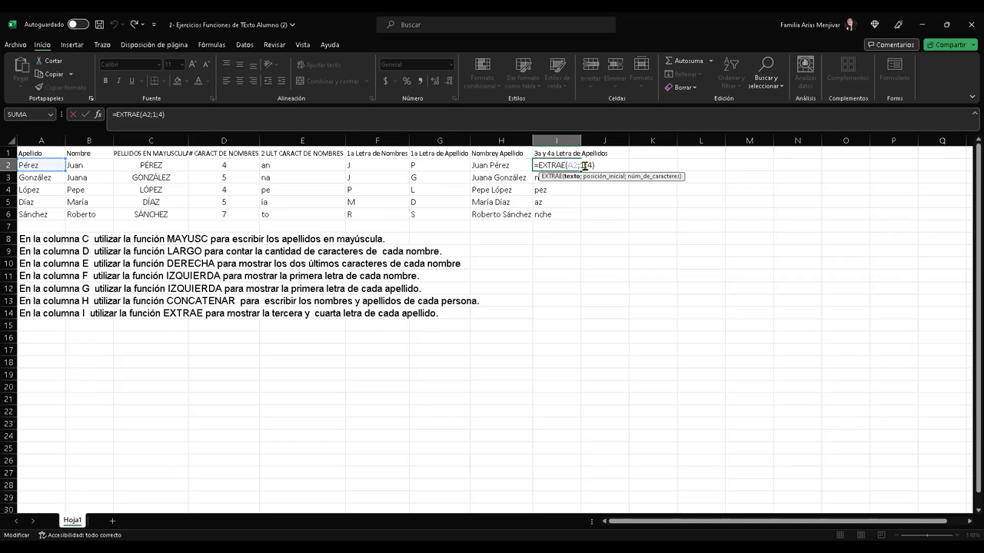
click(585, 166)
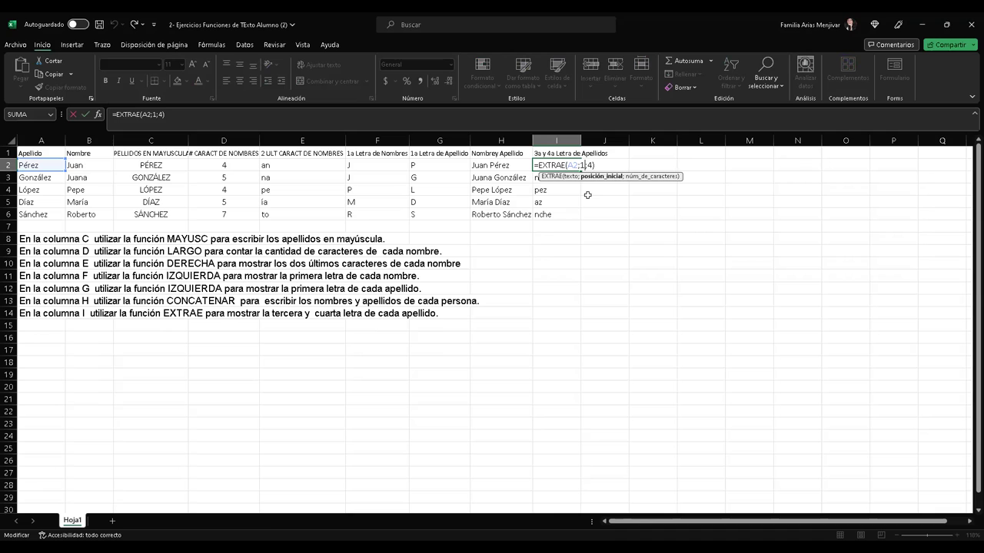
key(BackSpace)
text(3)
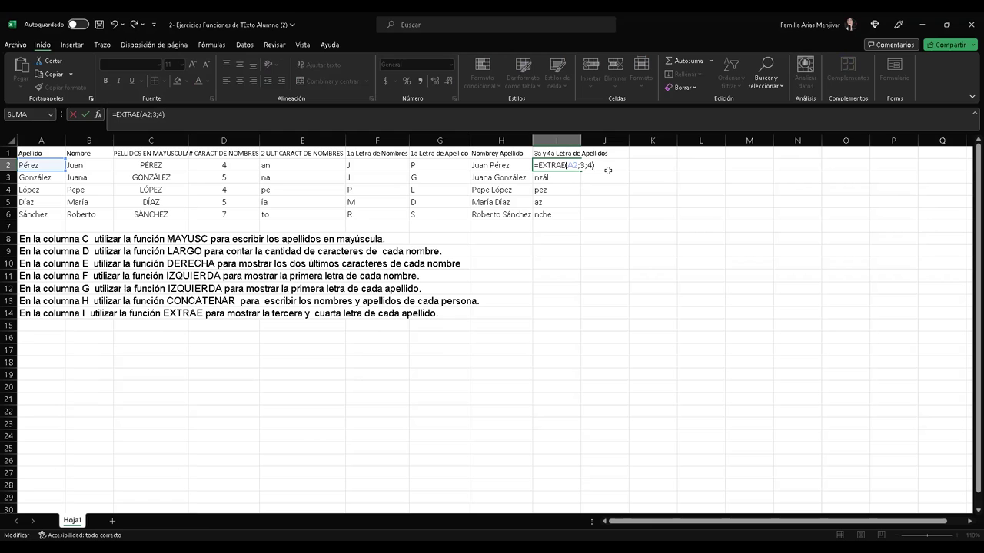
key(BackSpace)
key(BackSpace)
text(2))
key(Return)
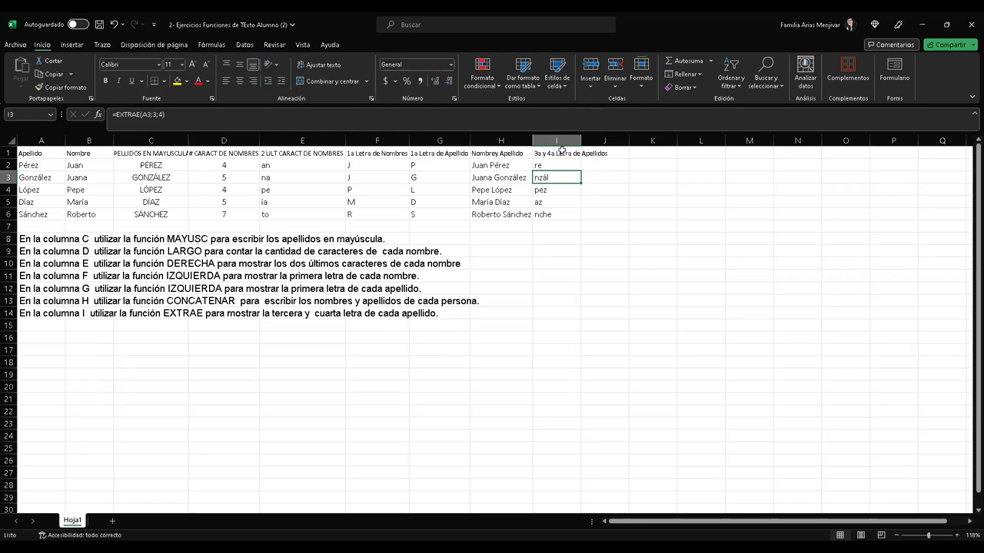
click(582, 170)
drag(581, 171, 580, 218)
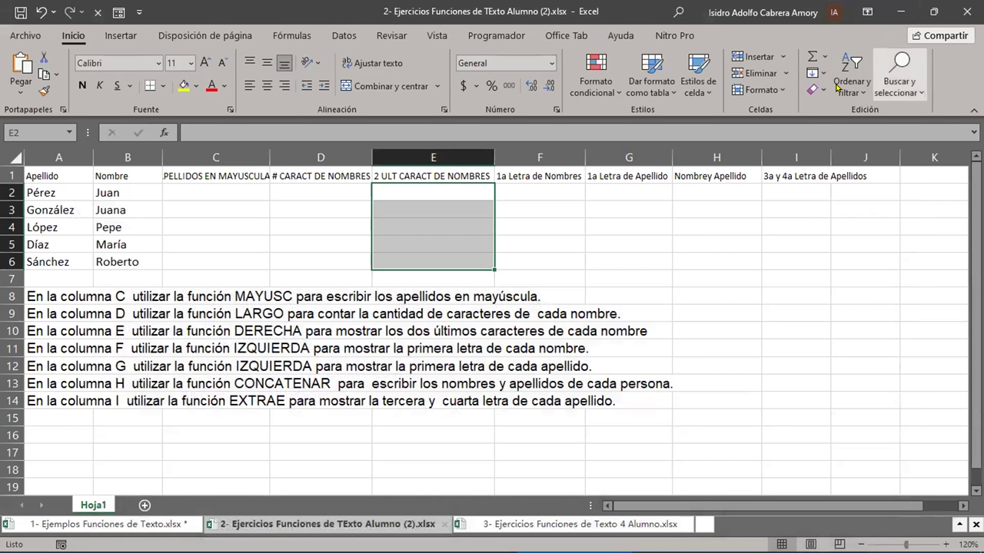
- Switch to the workbook 3- Ejercicios Funciones de Texto 4 Alumno.xlsx and examine the five practice instructions in rows 4–8
key(ctrl+Tab)
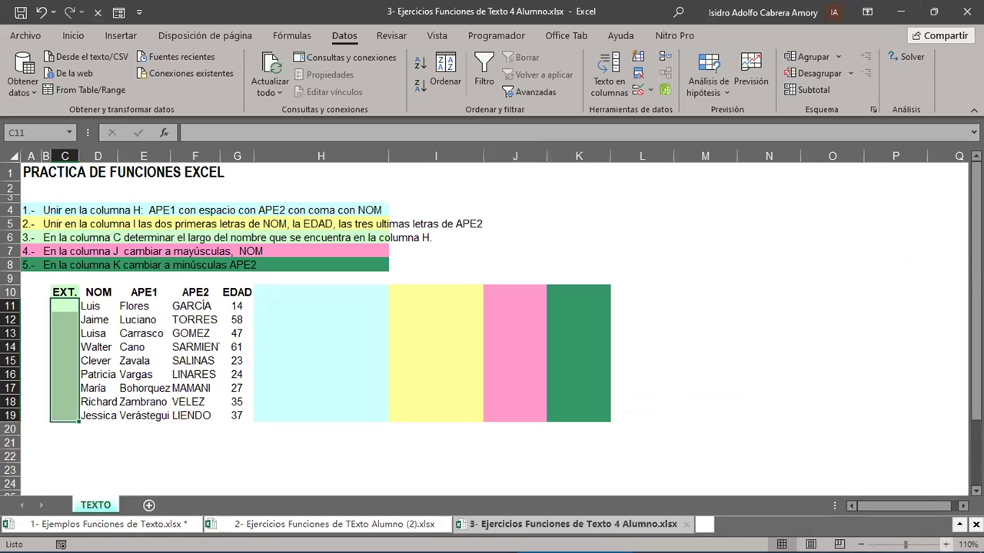
scroll(491, 322, up, 2)
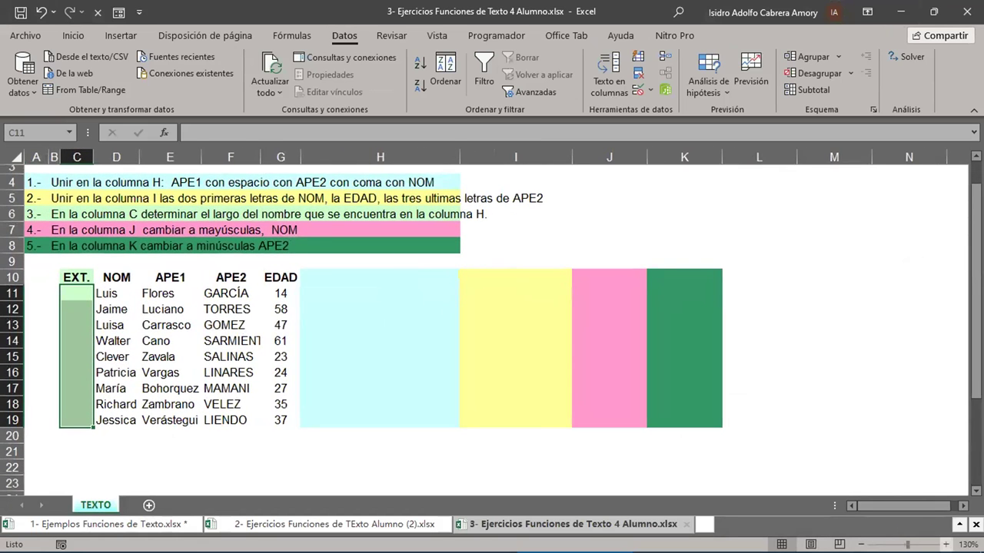
scroll(492, 323, up, 1)
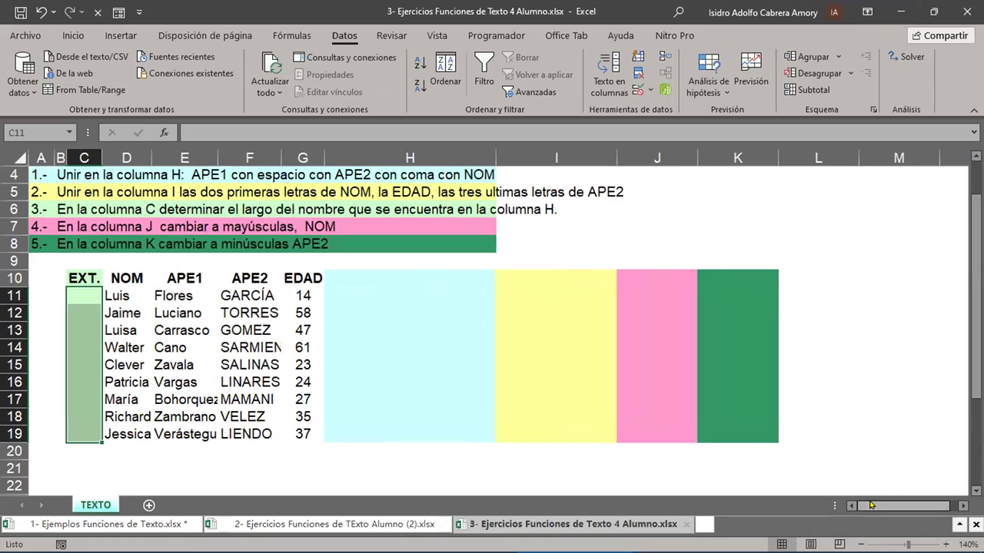
scroll(365, 391, up, 1)
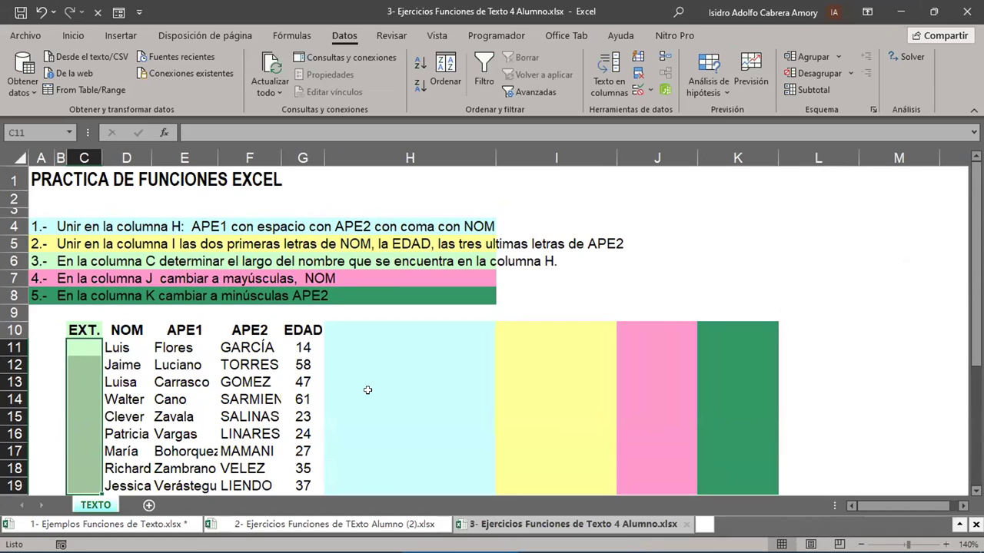
scroll(367, 390, down, 1)
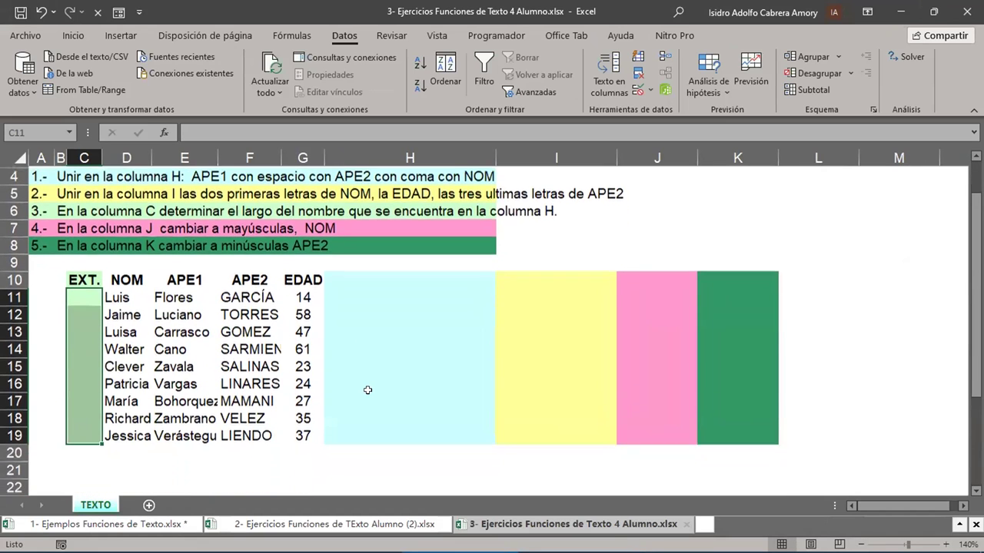
scroll(367, 390, up, 1)
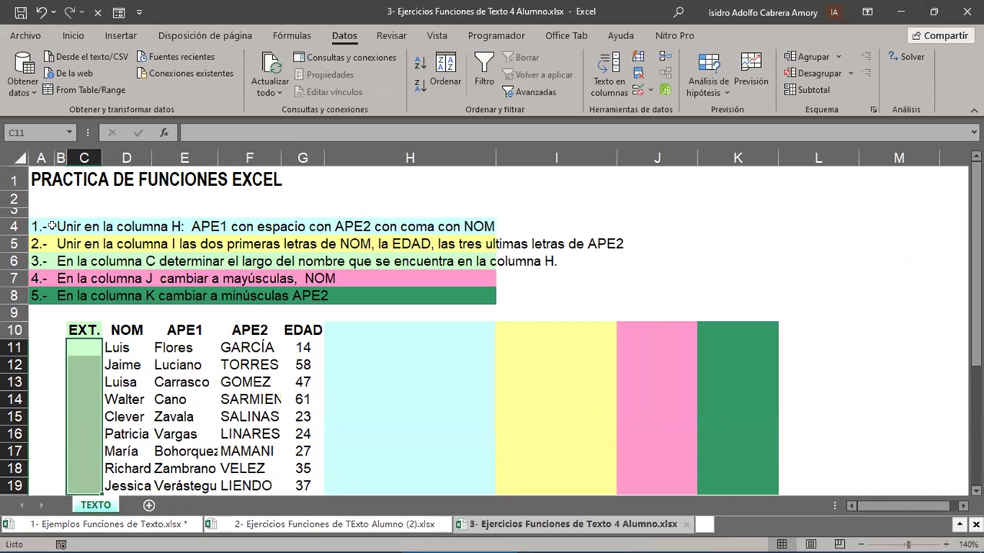
drag(52, 226, 444, 295)
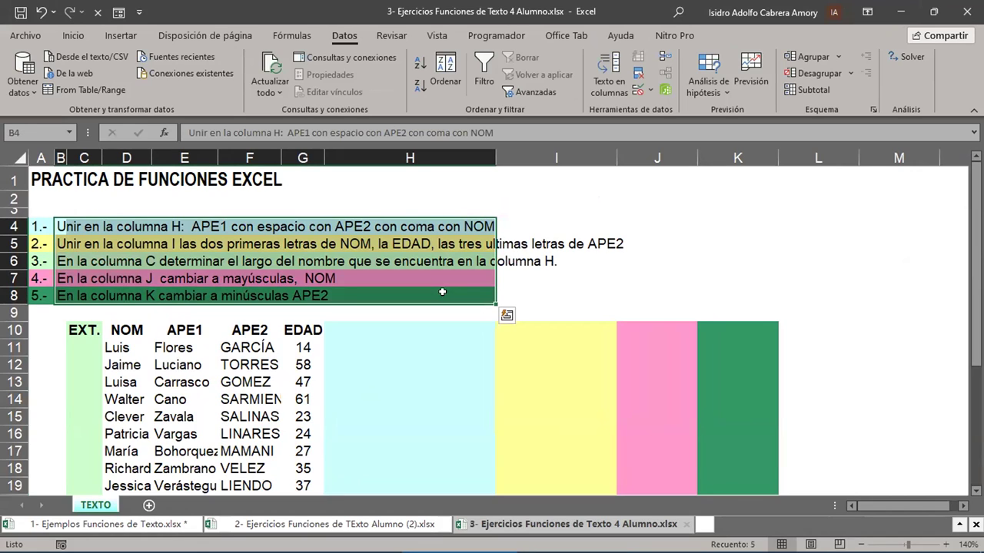
- Review instruction 1 against target column H and the APE1 and APE2 source columns
click(79, 221)
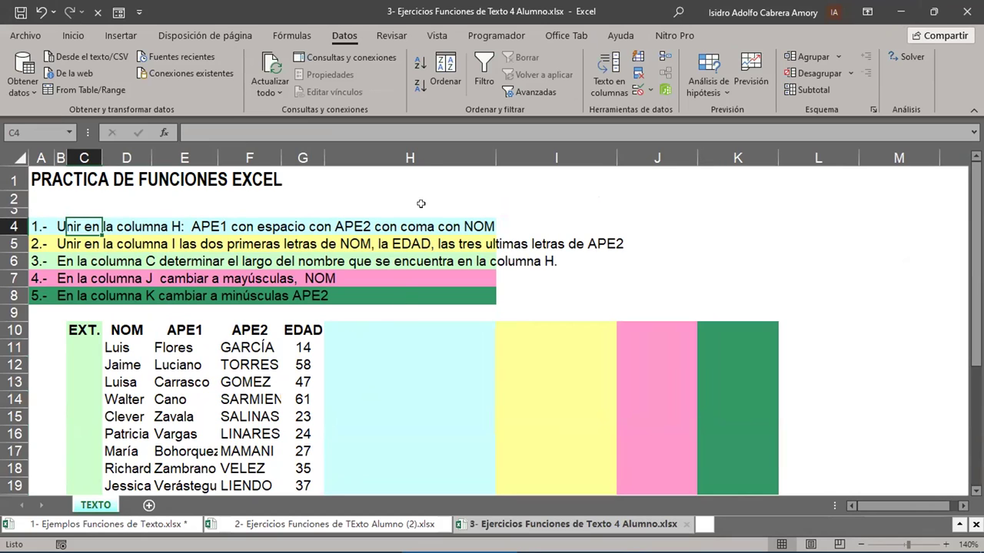
click(428, 158)
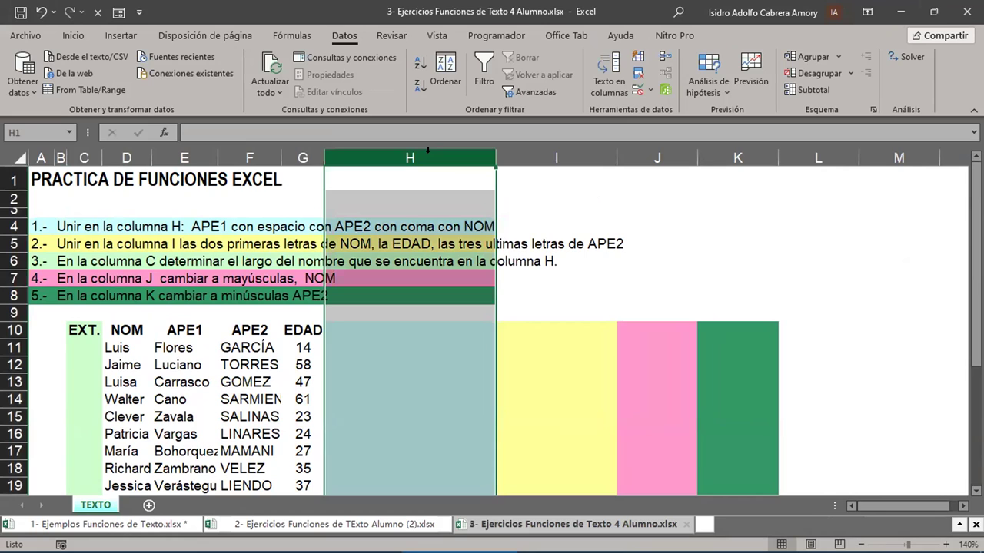
click(257, 259)
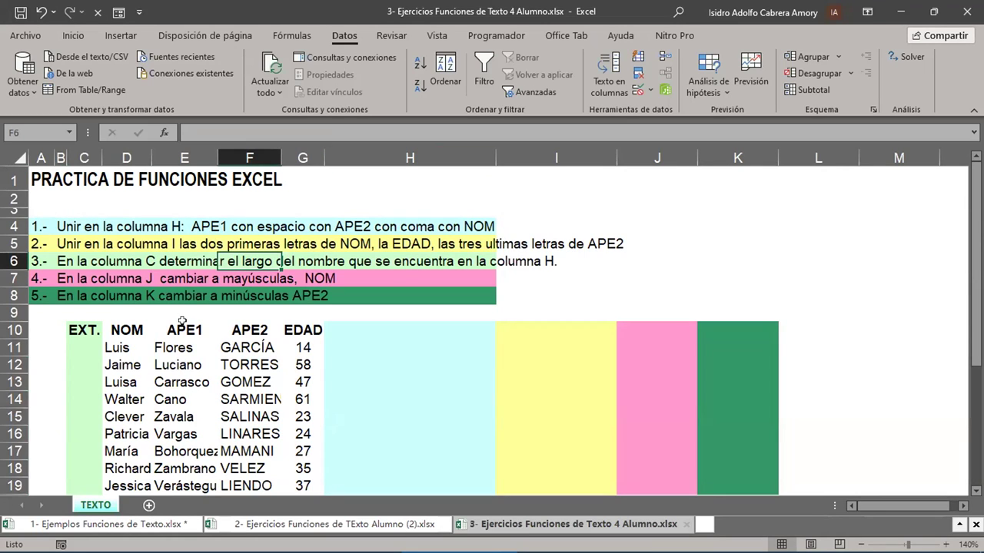
drag(179, 329, 184, 468)
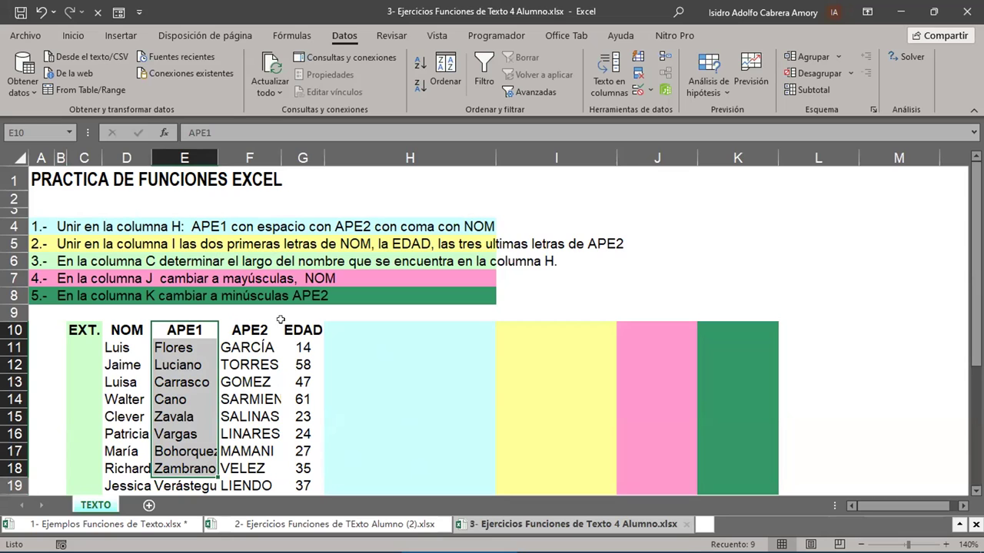
drag(254, 330, 231, 468)
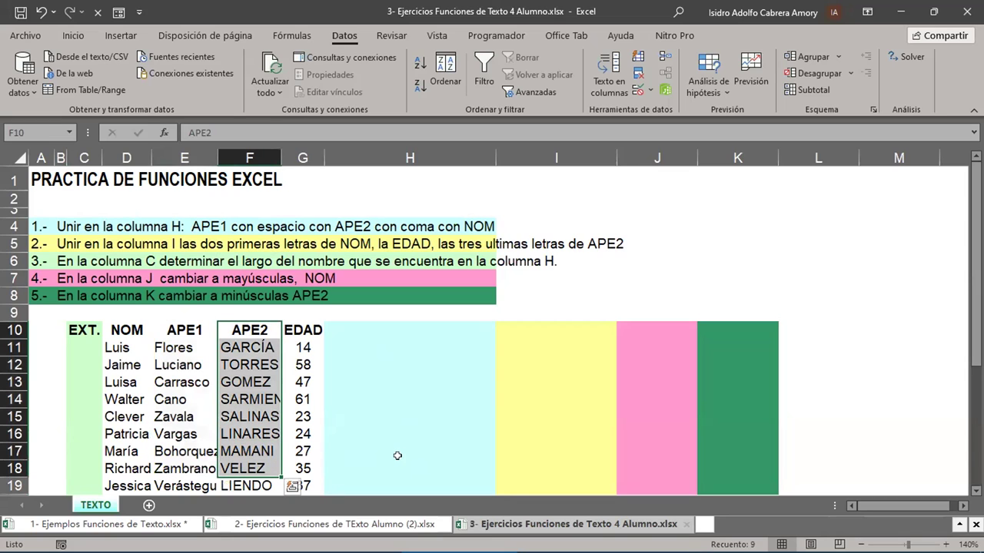
click(379, 225)
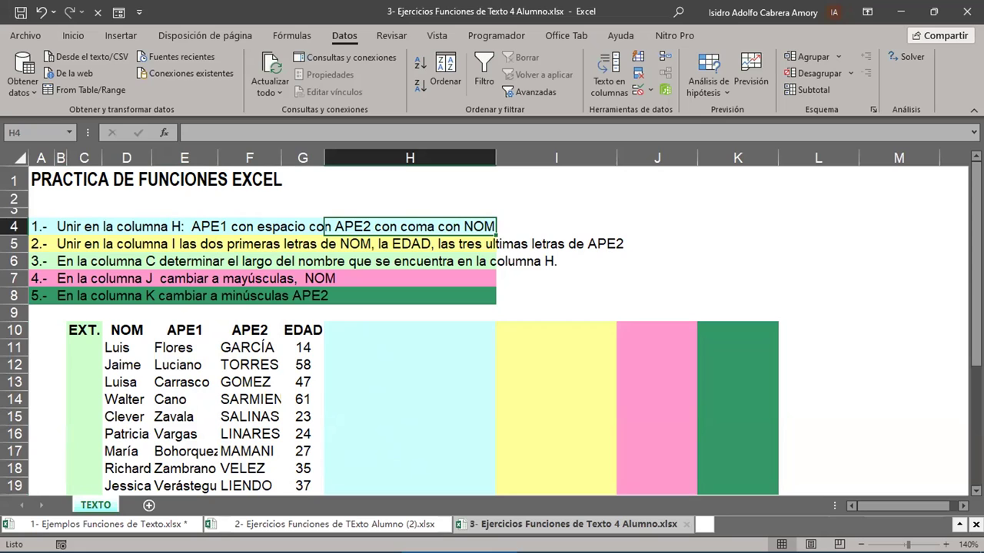
click(395, 344)
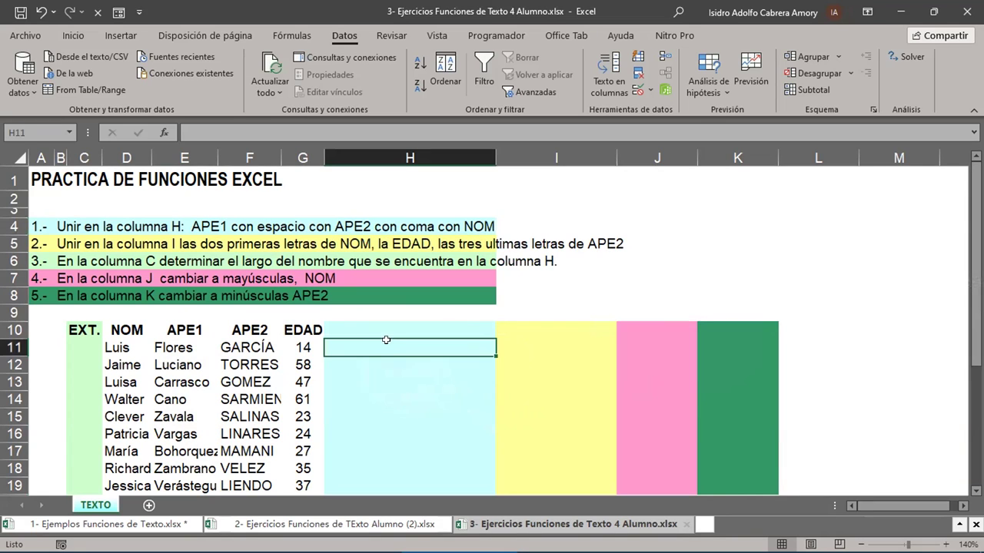
- Enter the header UNIR APELLIDOS Y NOMBRES in cell H10
click(390, 328)
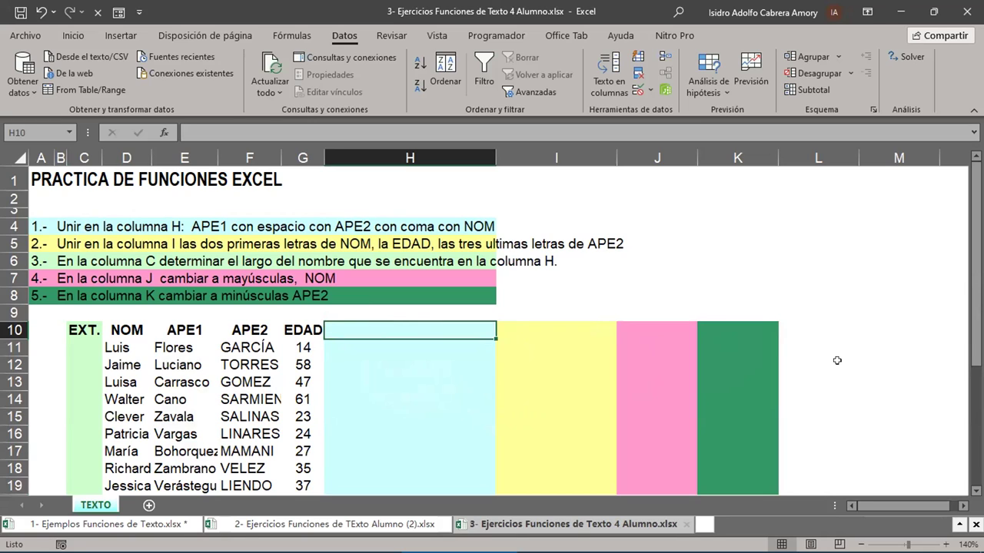
text(unir)
key(BackSpace)
key(BackSpace)
key(BackSpace)
key(BackSpace)
text(UNIR )
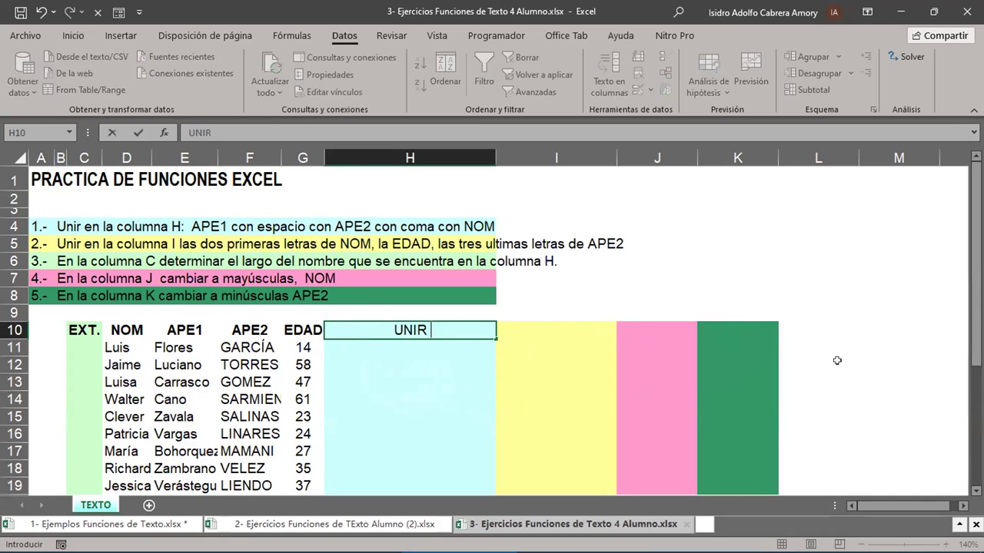
text(APELLIDOS)
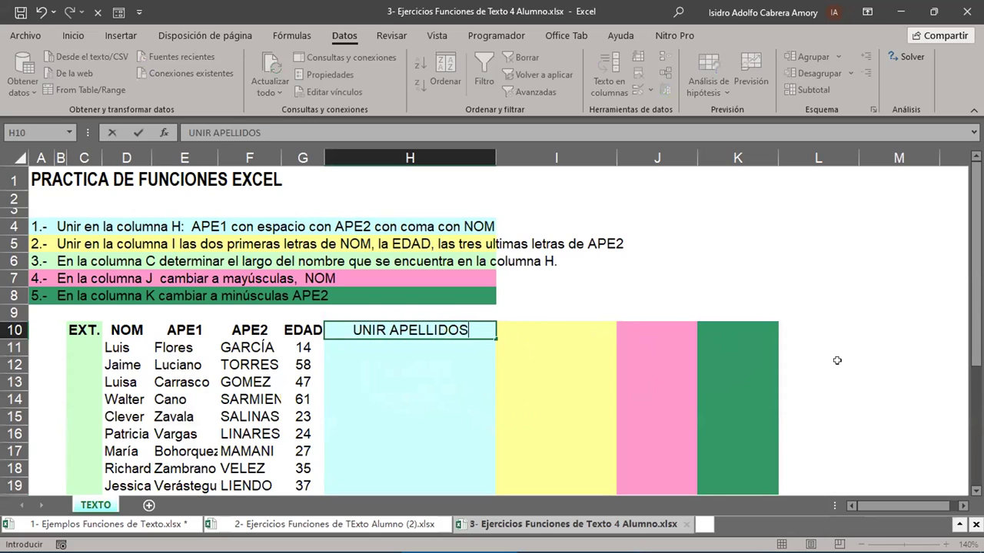
text( Y NOMBRES)
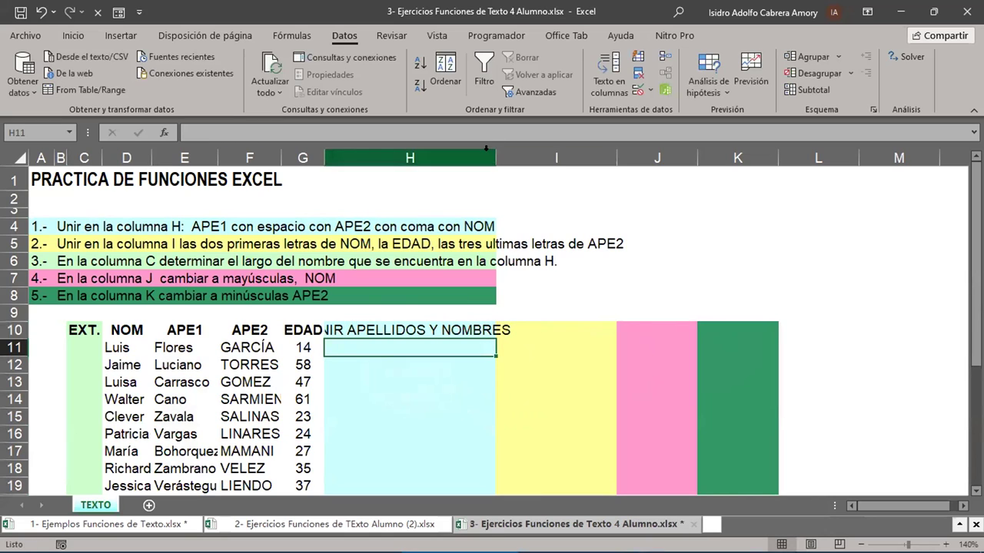
- Widen column H to fit its header, make the H10 header bold, and select H11
drag(494, 156, 534, 156)
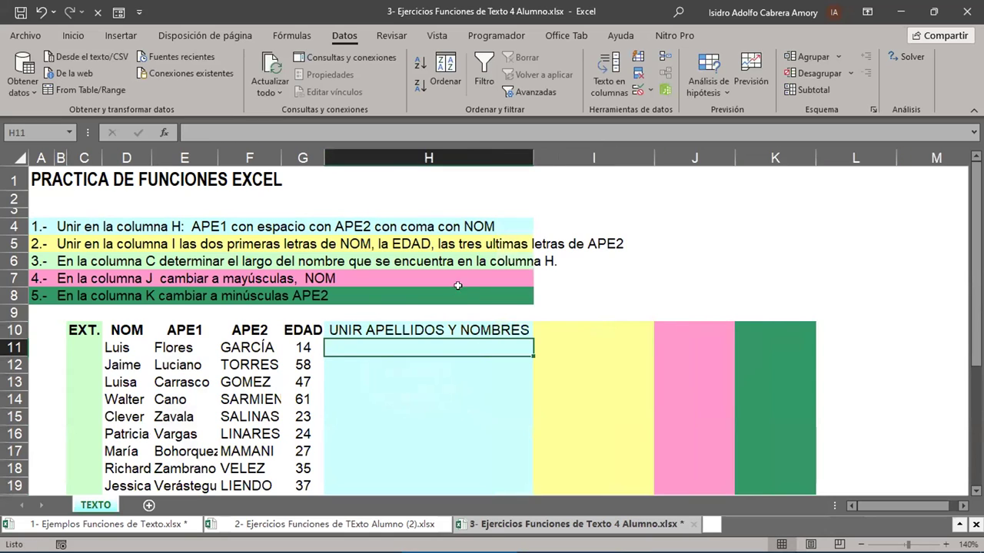
click(477, 329)
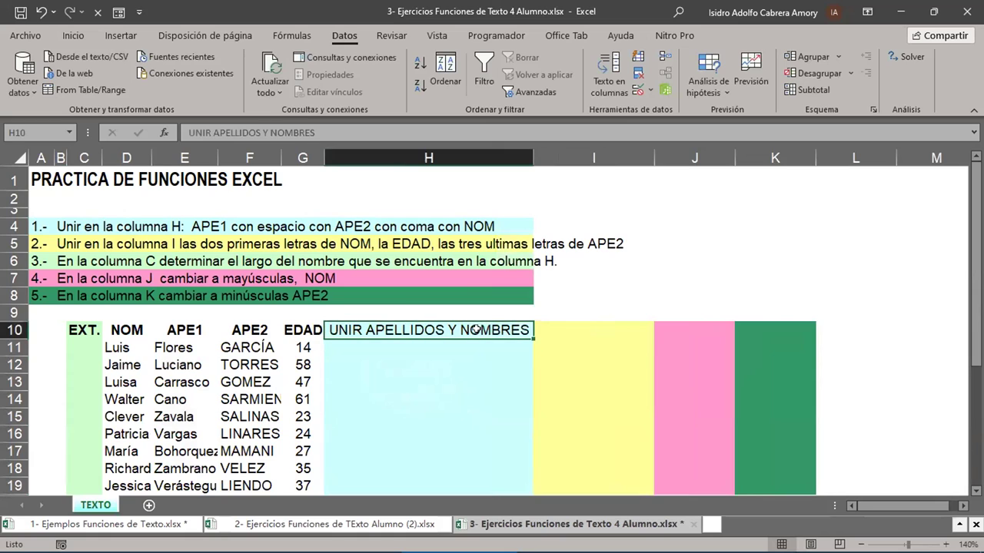
click(77, 36)
click(82, 85)
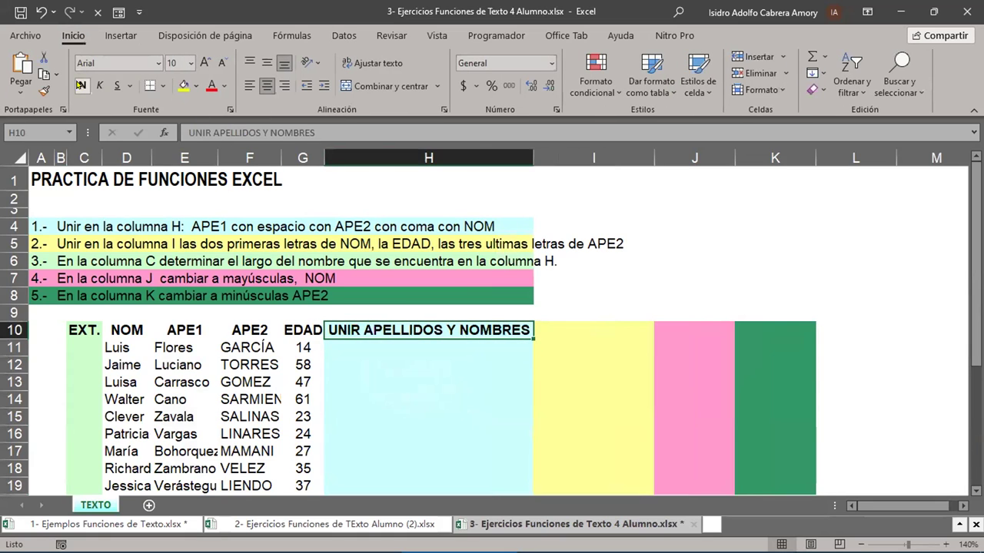
click(408, 351)
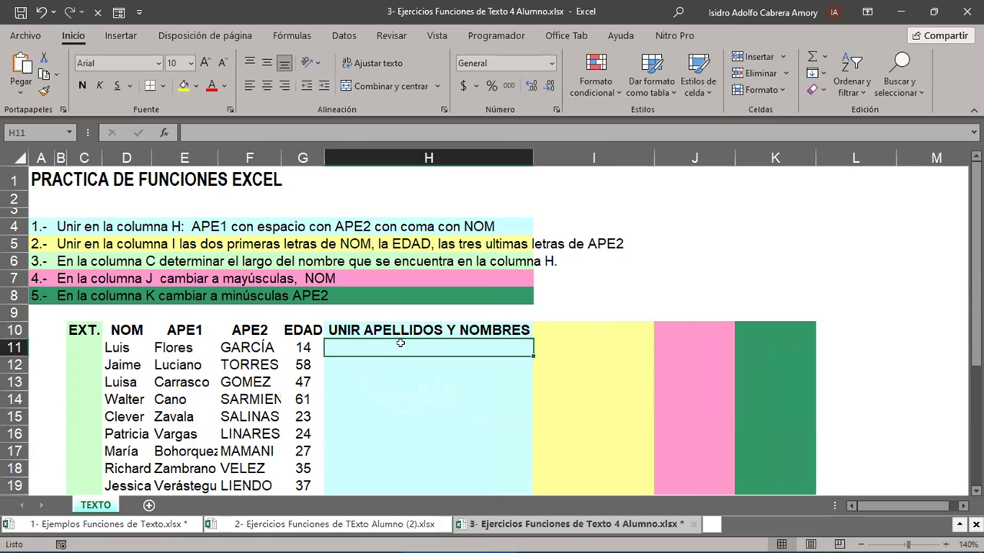
- Enter the formula =CONCATENAR(E11;" ";F11;",";D11) in cell H11
text(=)
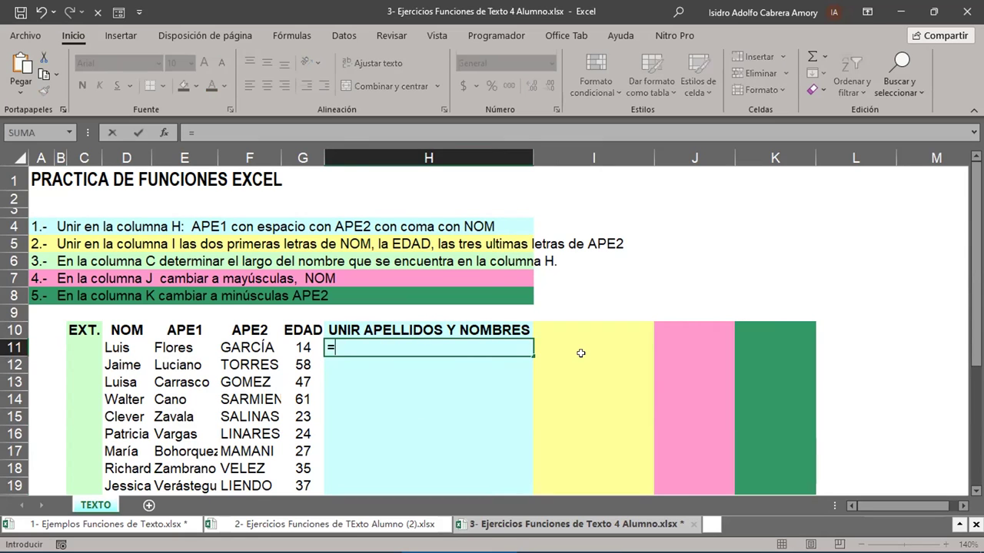
text(CON)
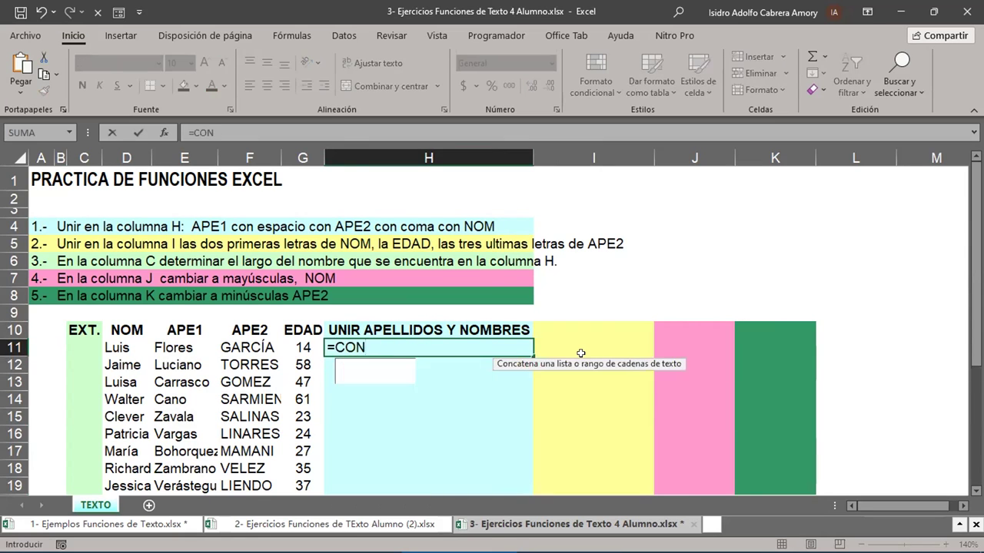
text(CATENA)
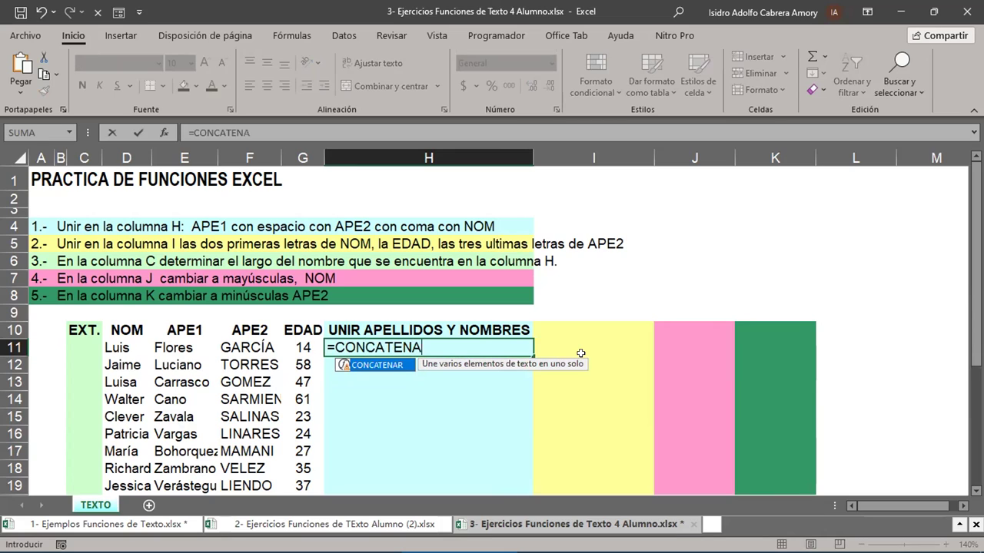
text(R()
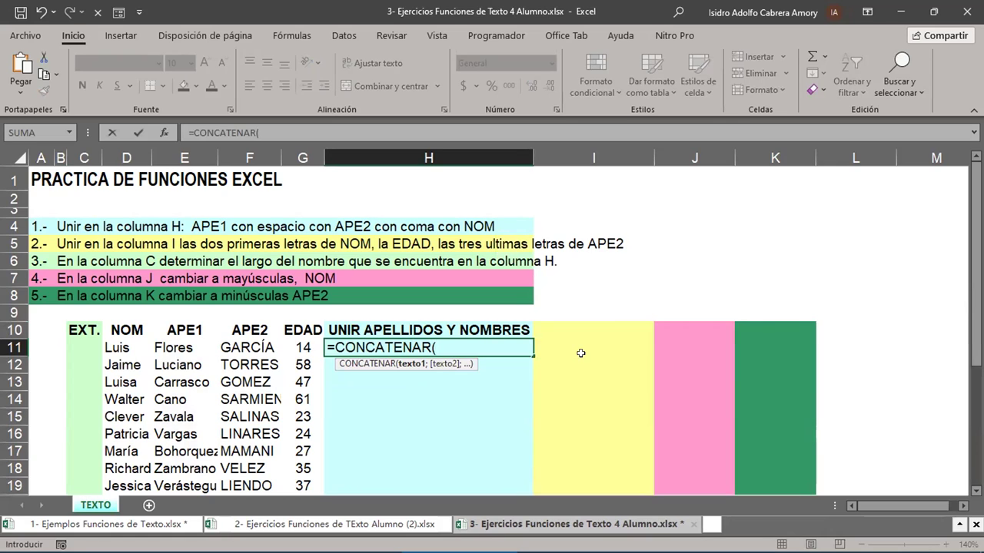
click(171, 346)
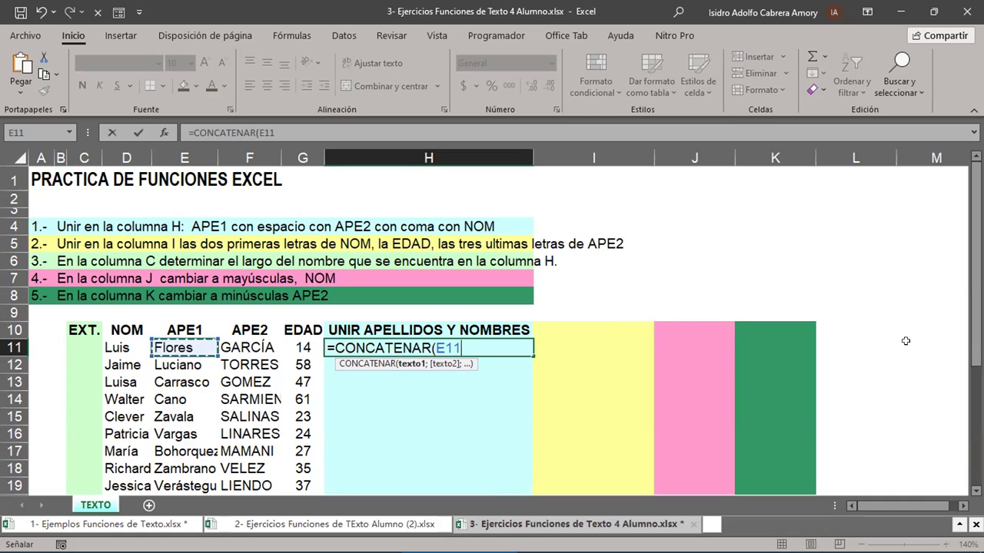
text(;)
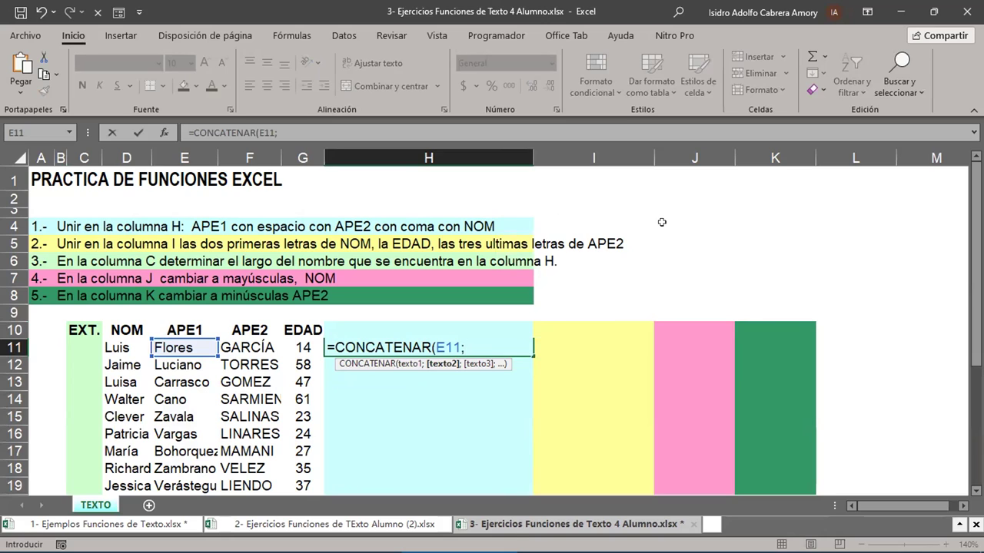
text(" ";)
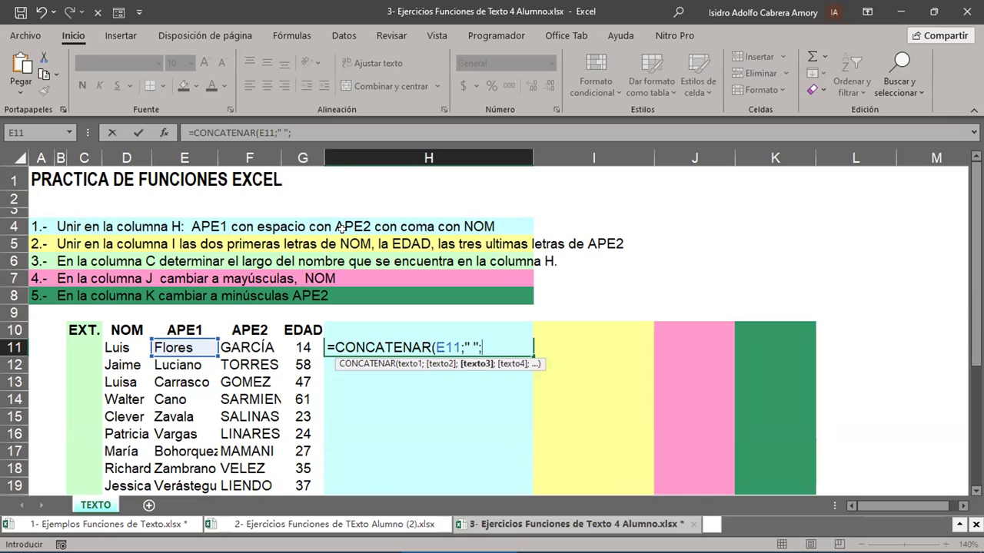
click(259, 346)
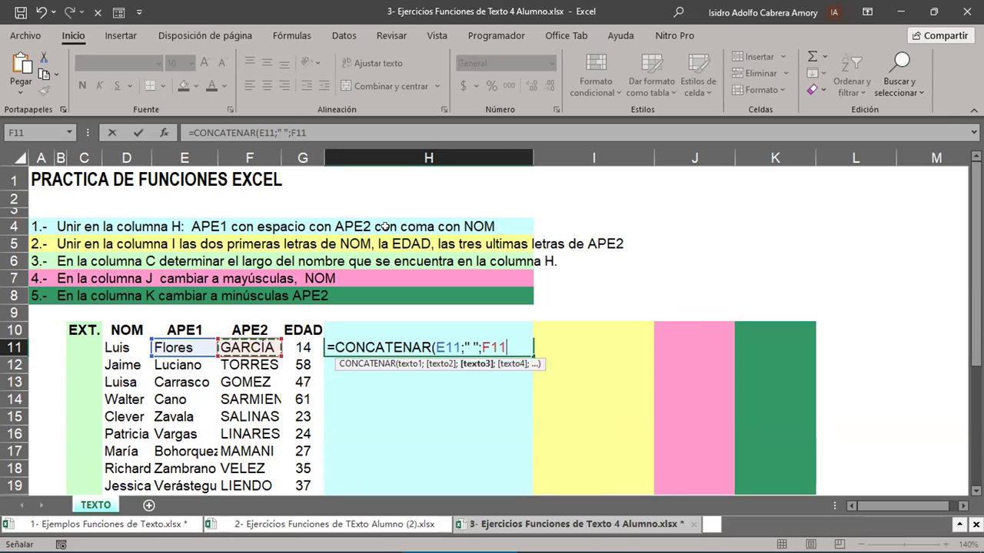
text(;)
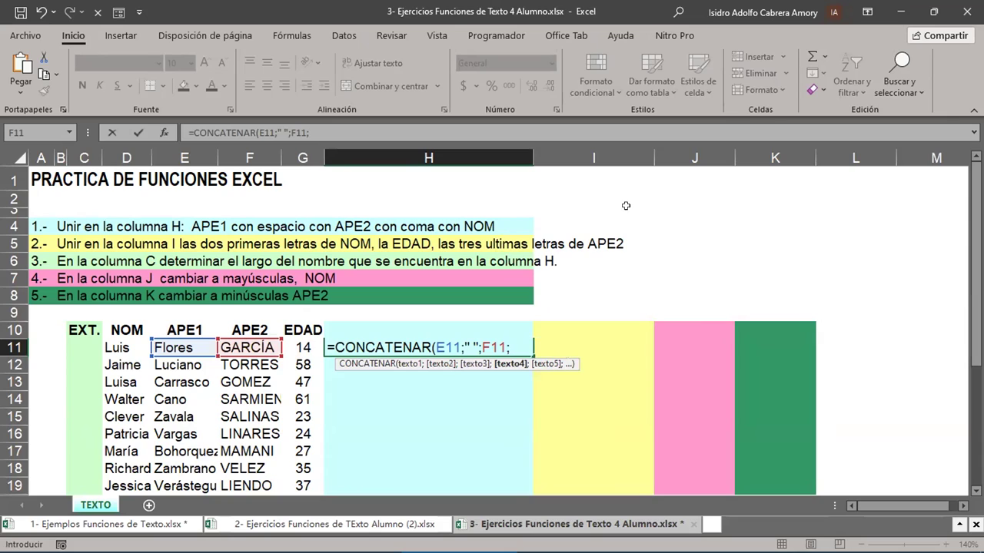
text(",")
text(;)
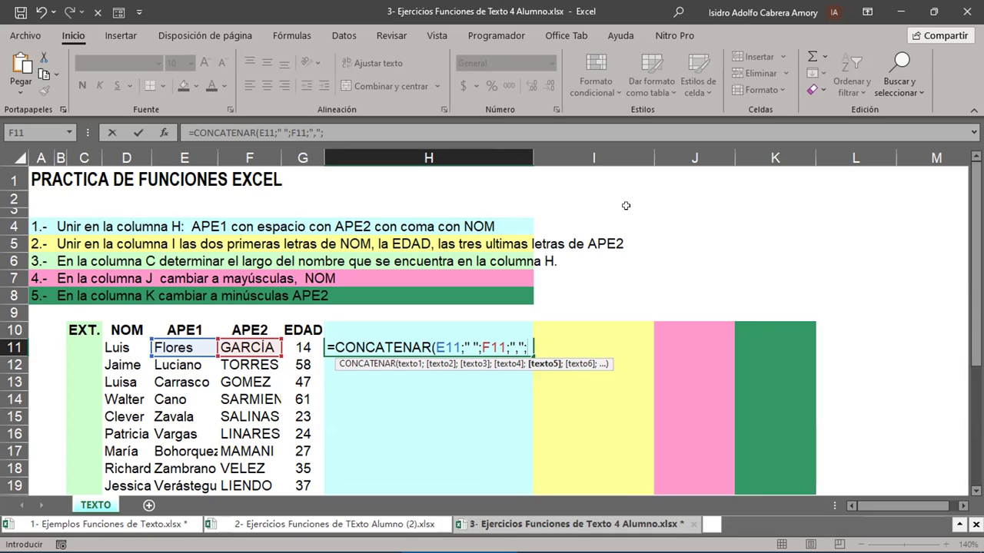
click(117, 347)
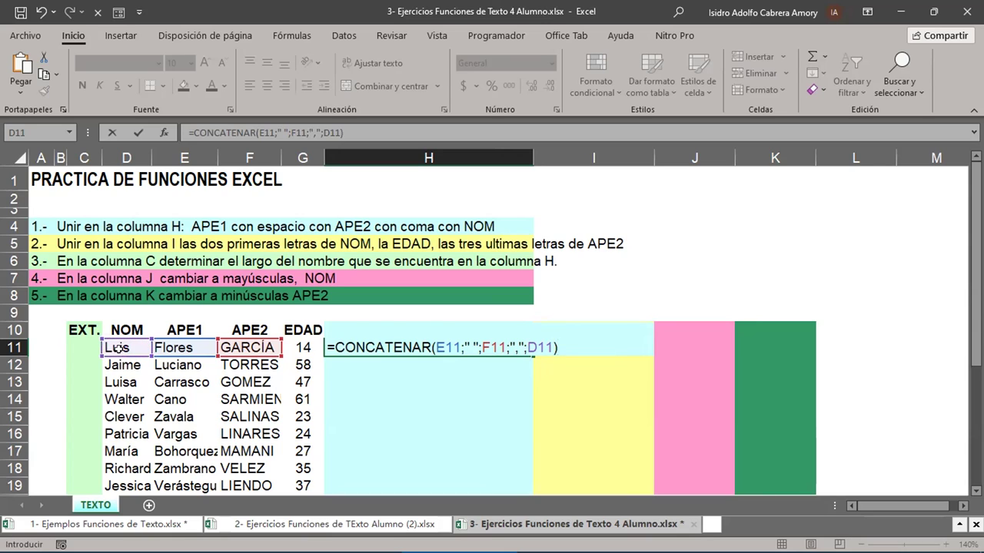
key(Return)
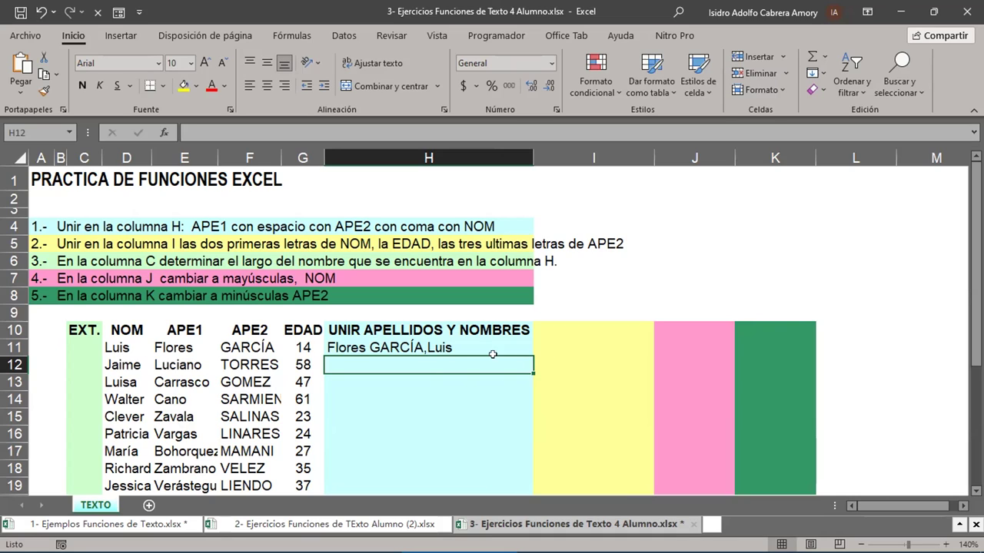
- Edit the H11 formula to add a " " argument between the comma and D11, giving =CONCATENAR(E11;" ";F11;",";" ";D11)
double_click(441, 347)
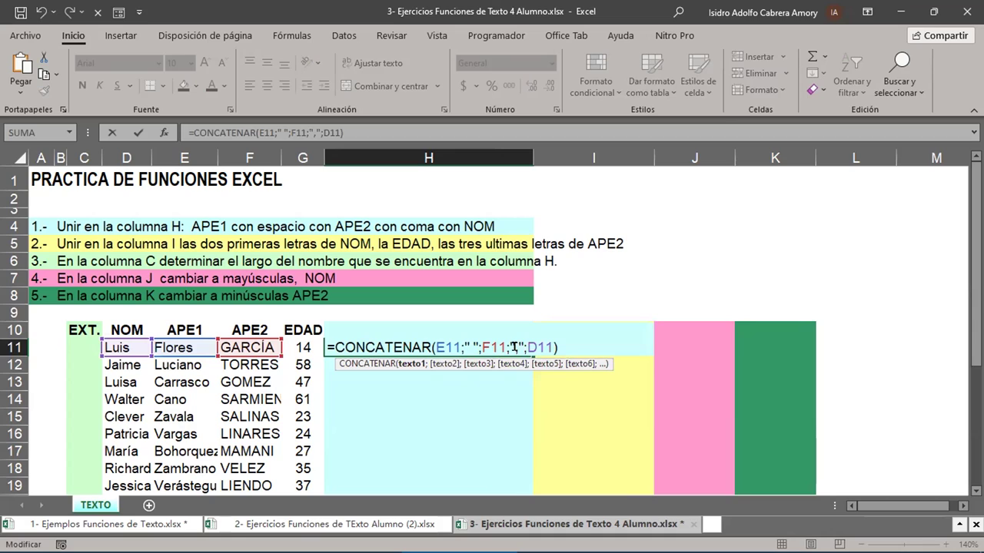
click(518, 347)
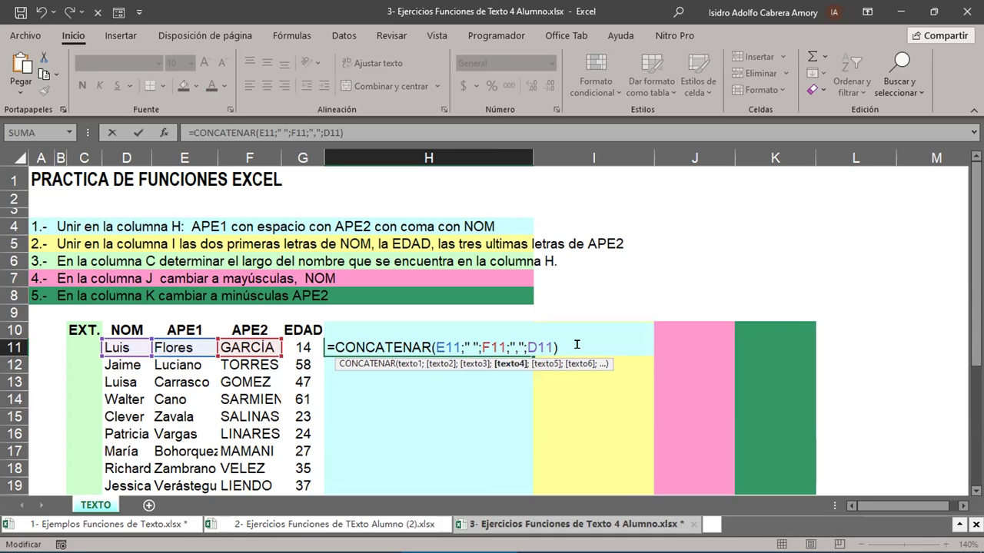
text(;)
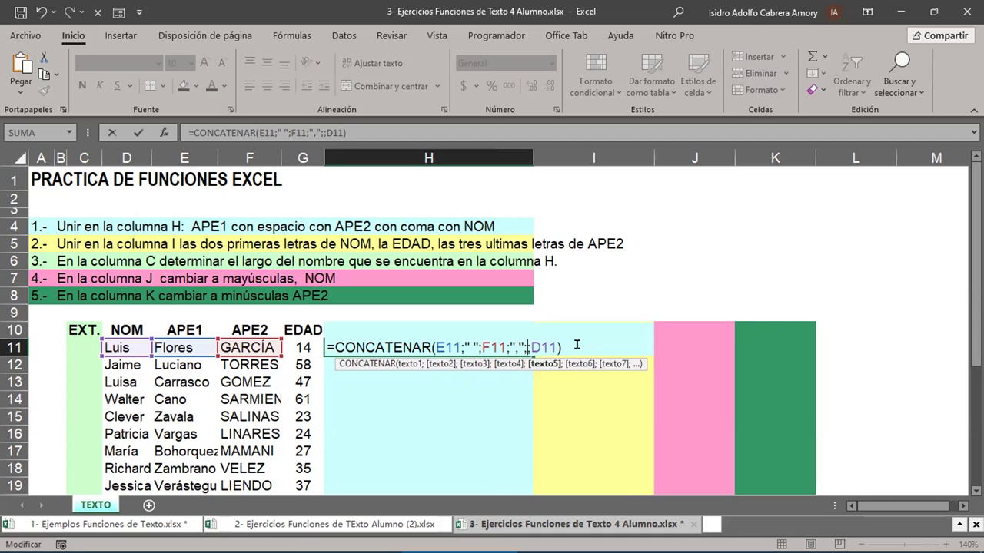
text(" )
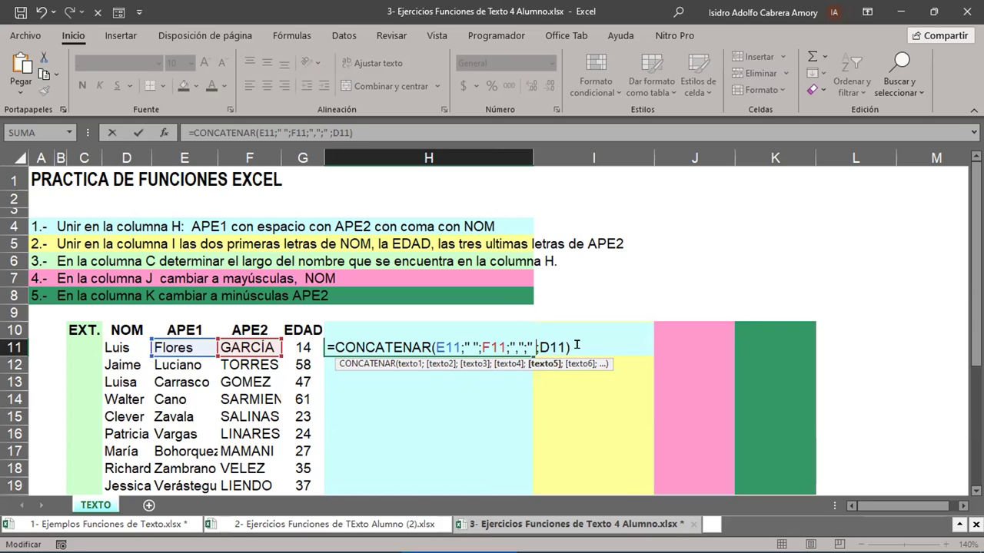
text(")
key(Return)
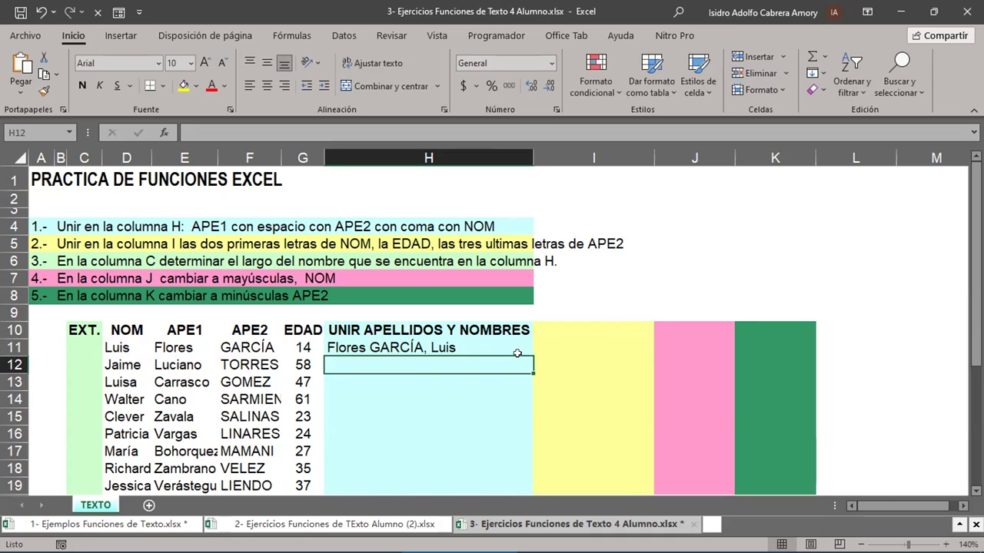
- Review the remaining practice instructions 2 to 5 in rows 5–8
mouse_move(661, 551)
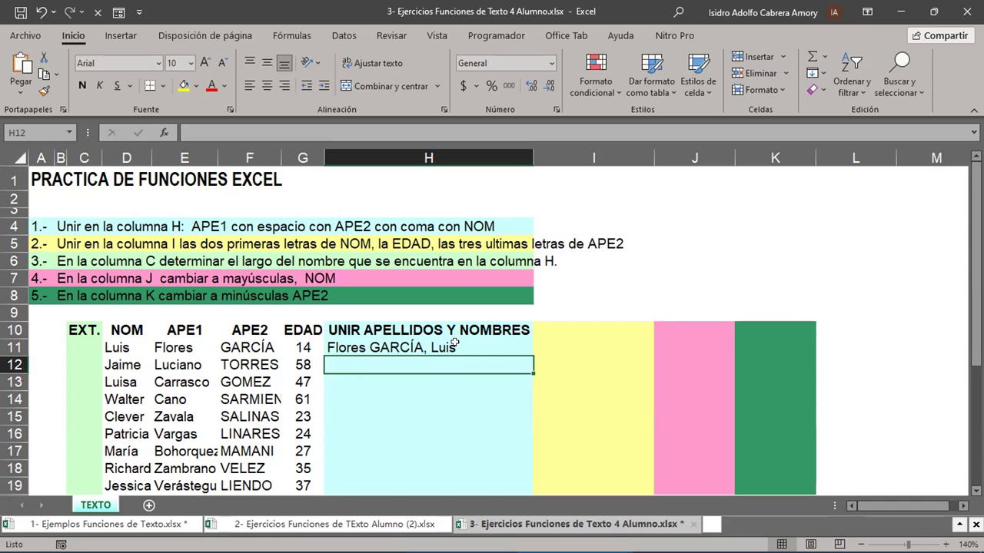
drag(98, 246, 570, 240)
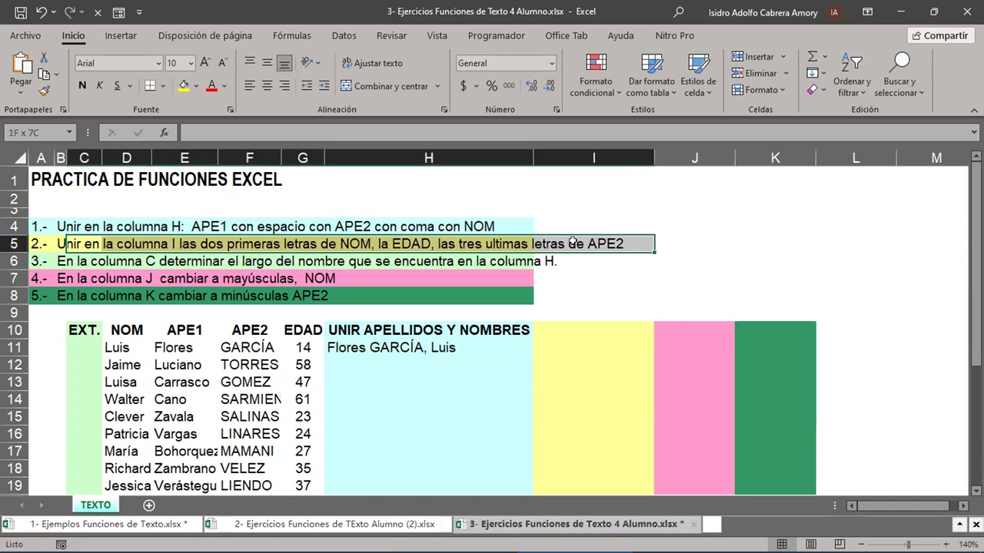
drag(61, 260, 505, 261)
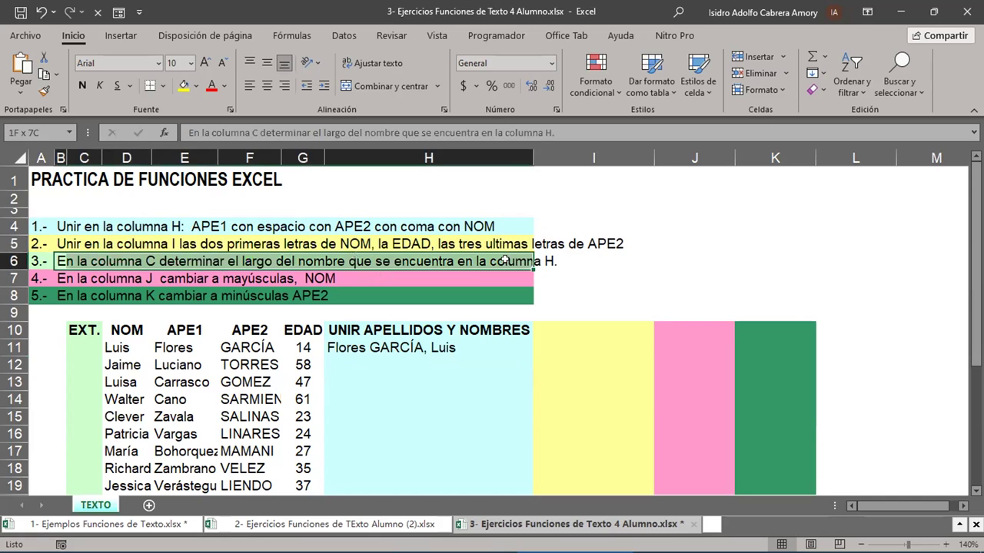
drag(61, 277, 482, 274)
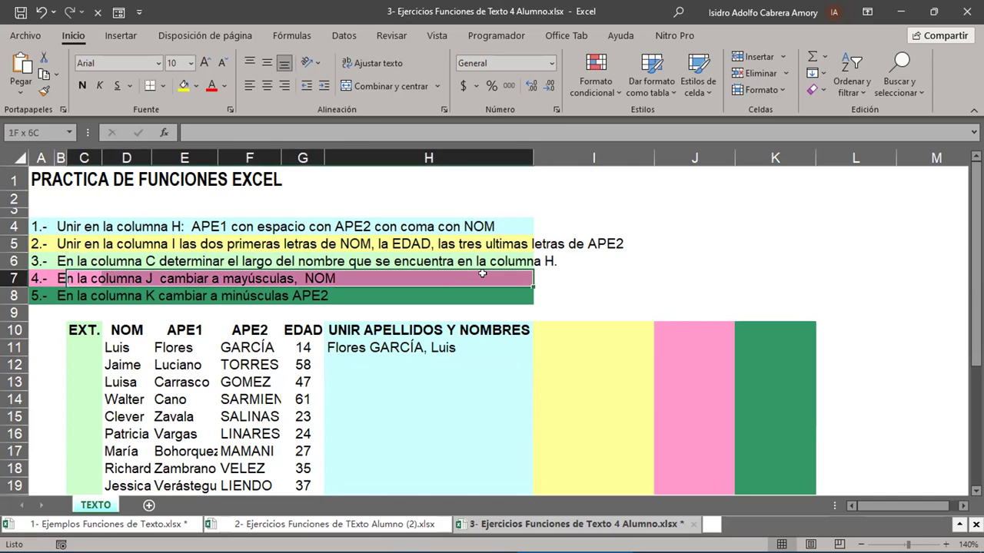
drag(119, 293, 422, 286)
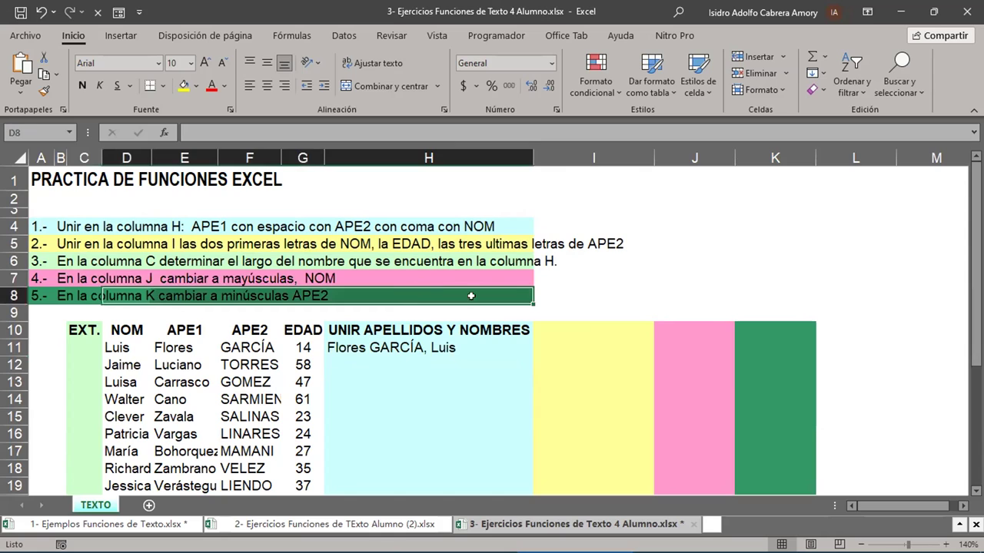
- Compare instructions 2 to 5 with their colour-matched target columns I, C, J and K in the data table
drag(591, 328, 614, 471)
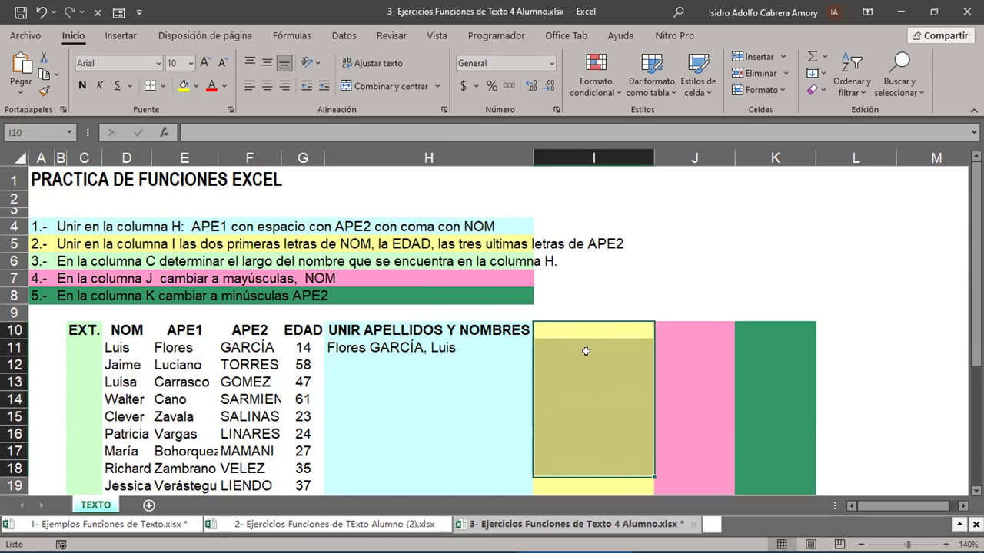
click(573, 330)
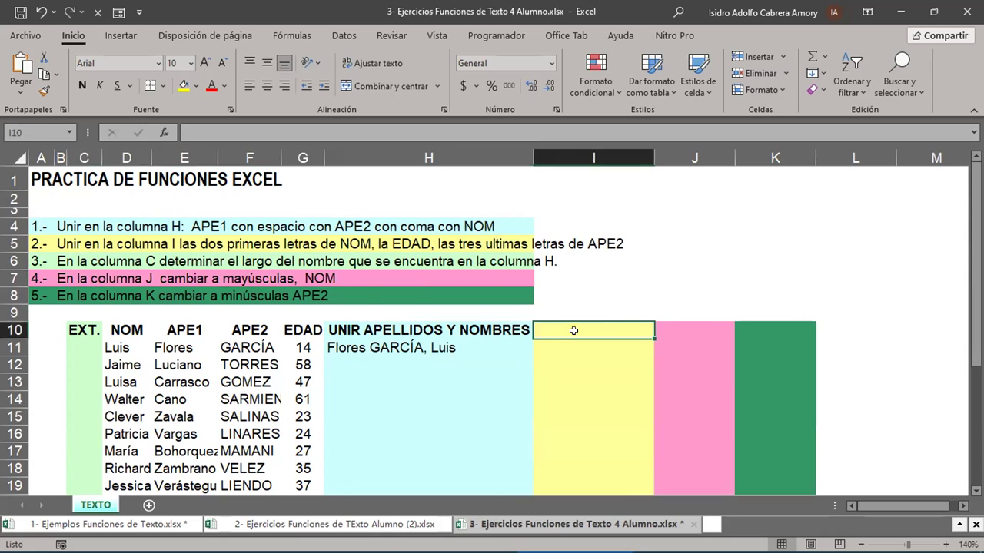
click(60, 239)
drag(47, 242, 573, 247)
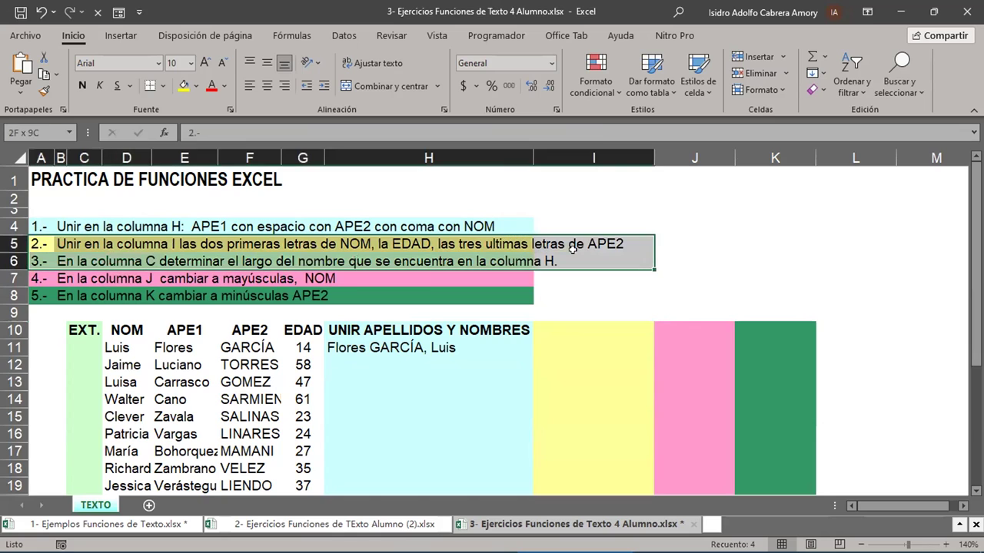
drag(676, 346, 694, 484)
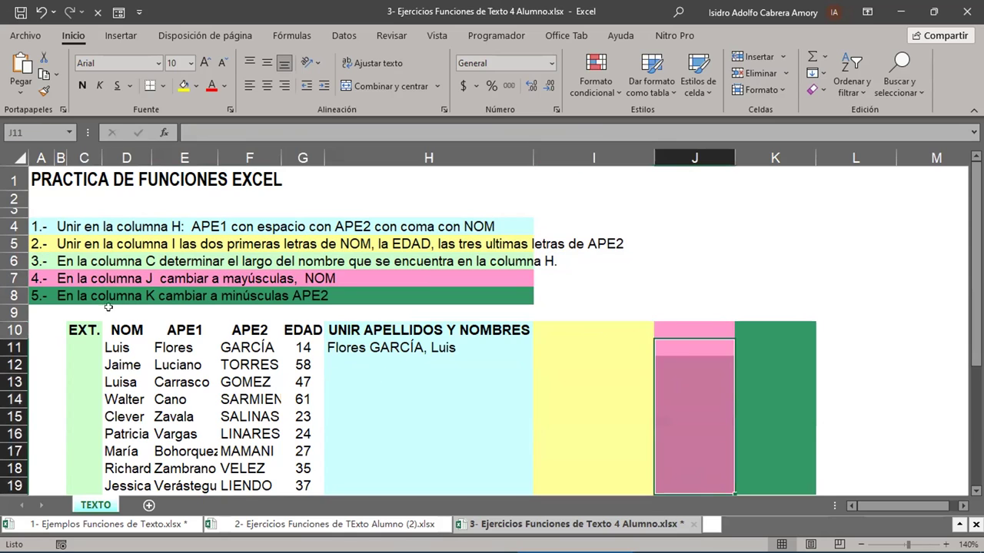
drag(53, 281, 432, 269)
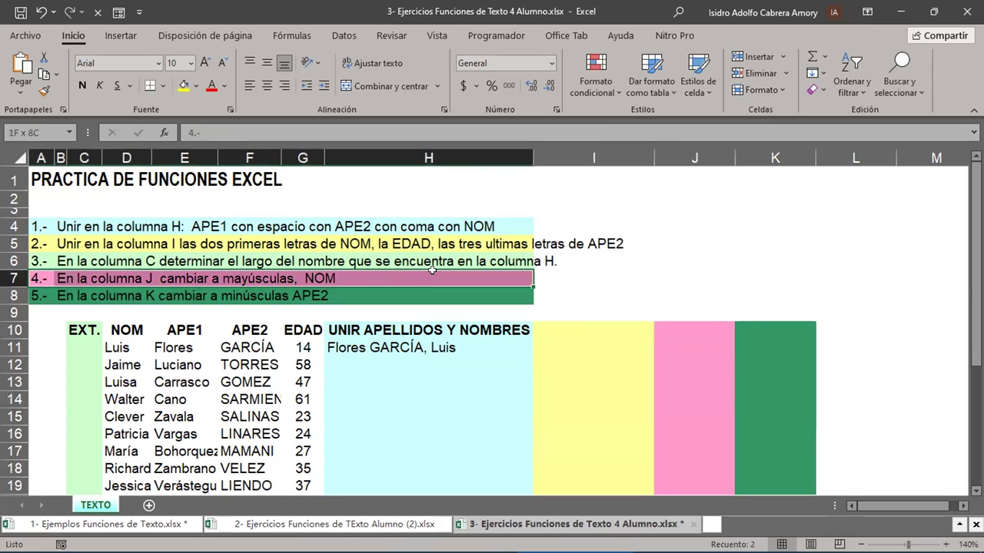
drag(788, 321, 775, 406)
drag(72, 245, 366, 264)
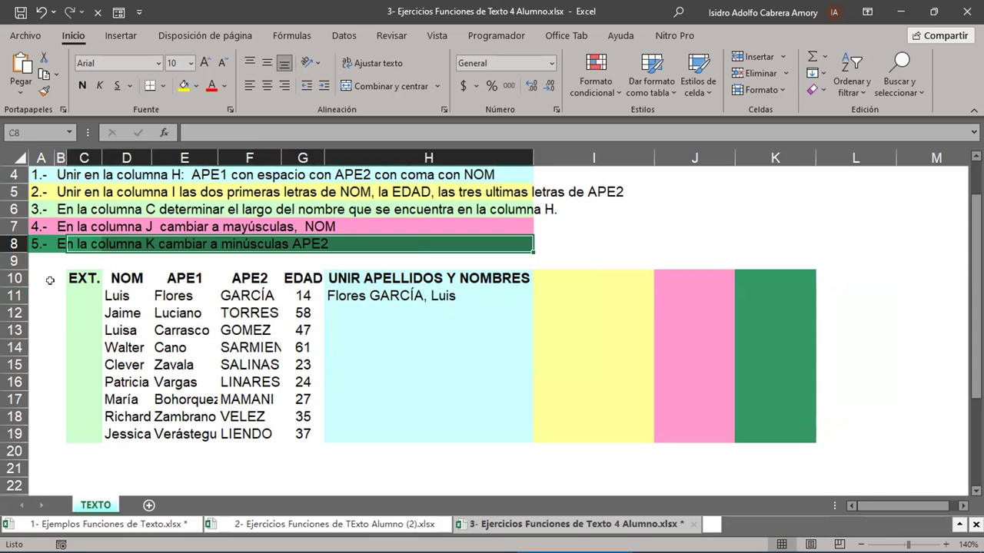
drag(83, 278, 81, 434)
scroll(54, 245, up, 1)
drag(42, 260, 541, 260)
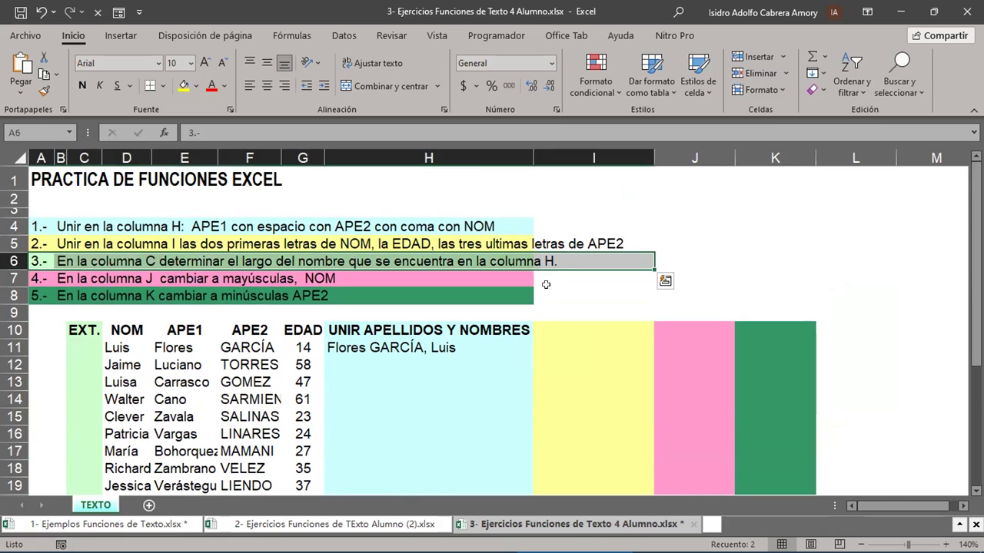